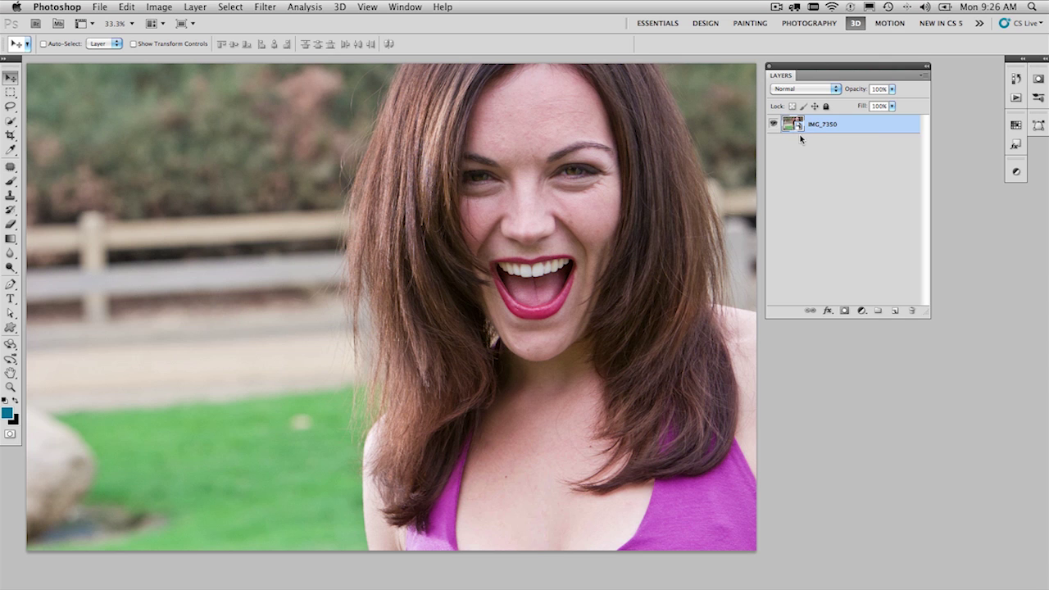
View the raw settings behind the IMG_7350 smart object and leave them without making changes
double_click(795, 128)
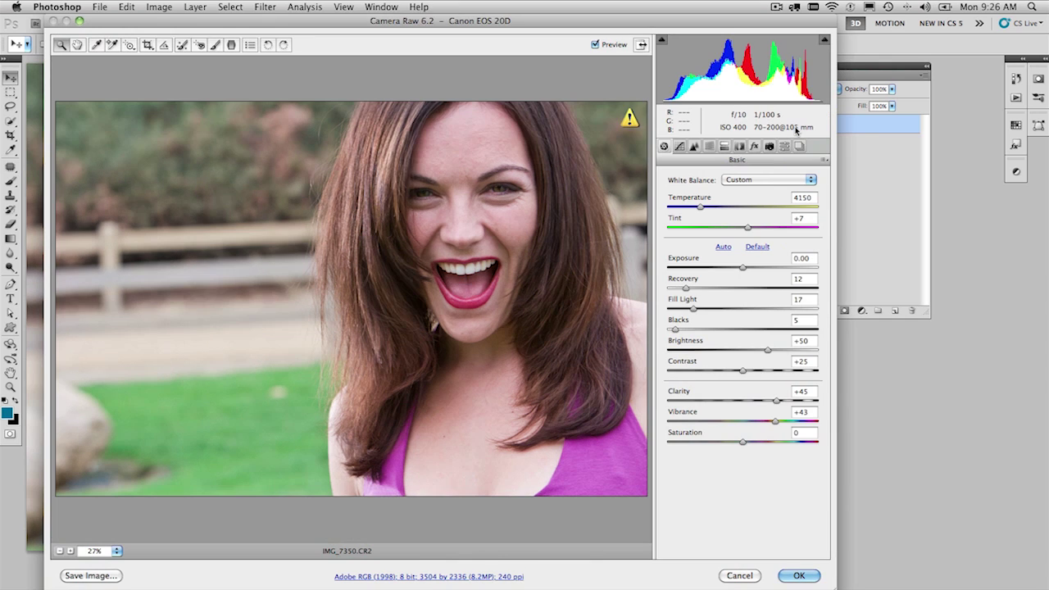
click(741, 575)
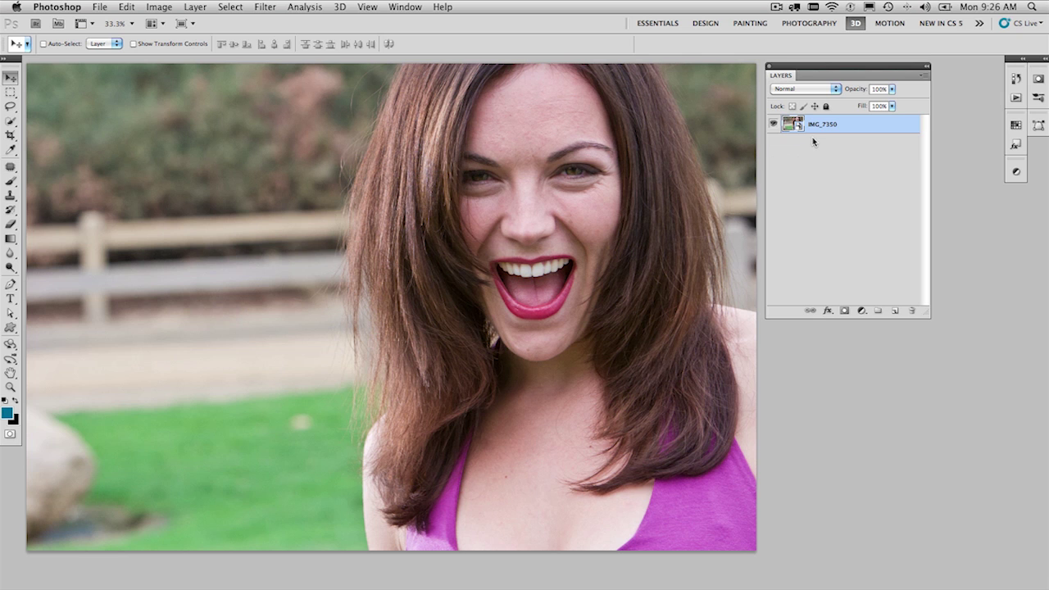
Duplicate the IMG_7350 smart object layer and rasterize the copy
key(super+j)
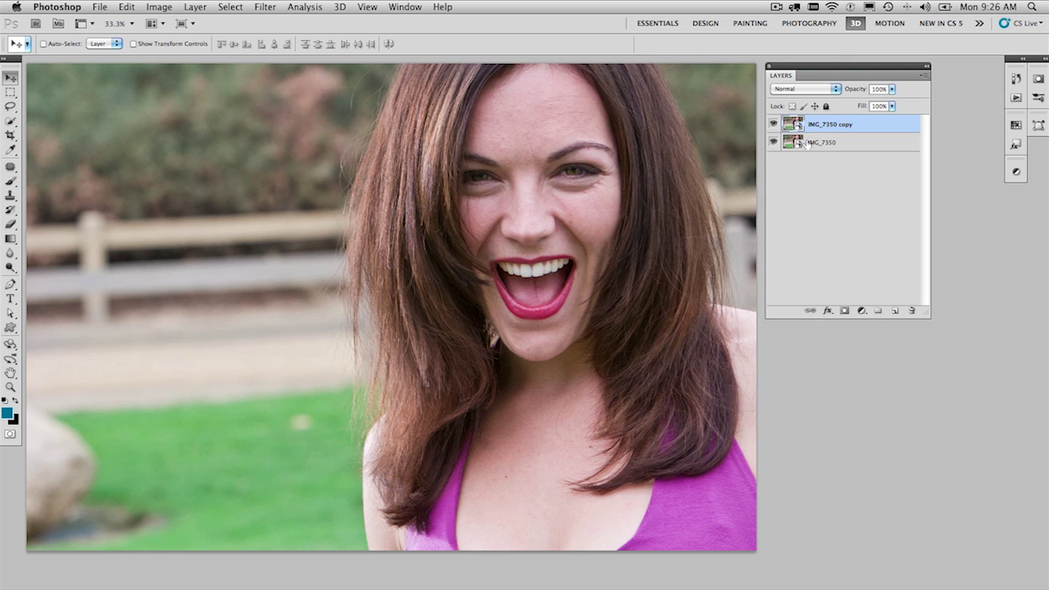
right_click(883, 123)
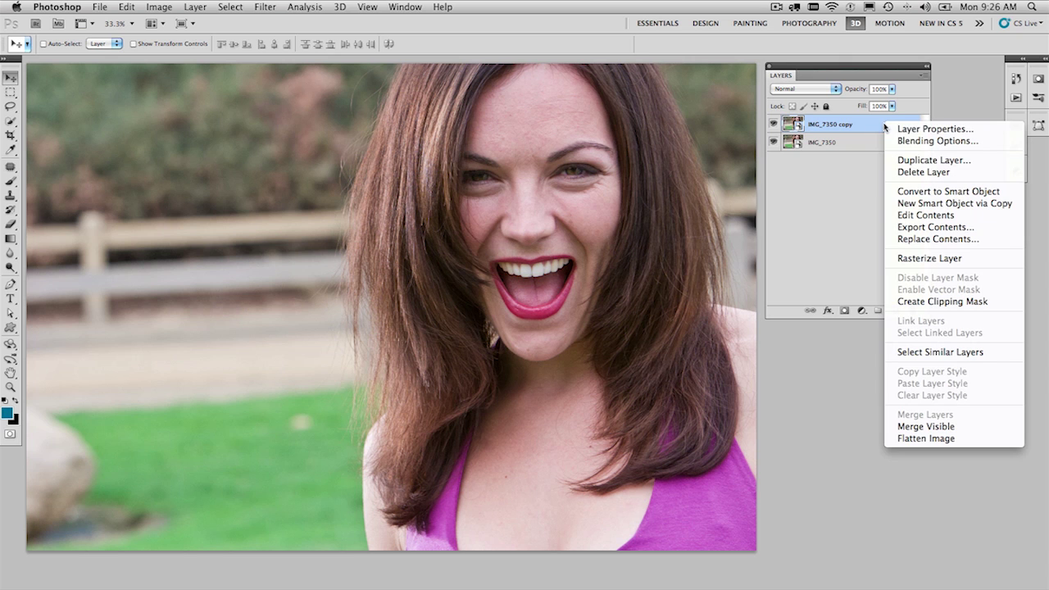
click(951, 260)
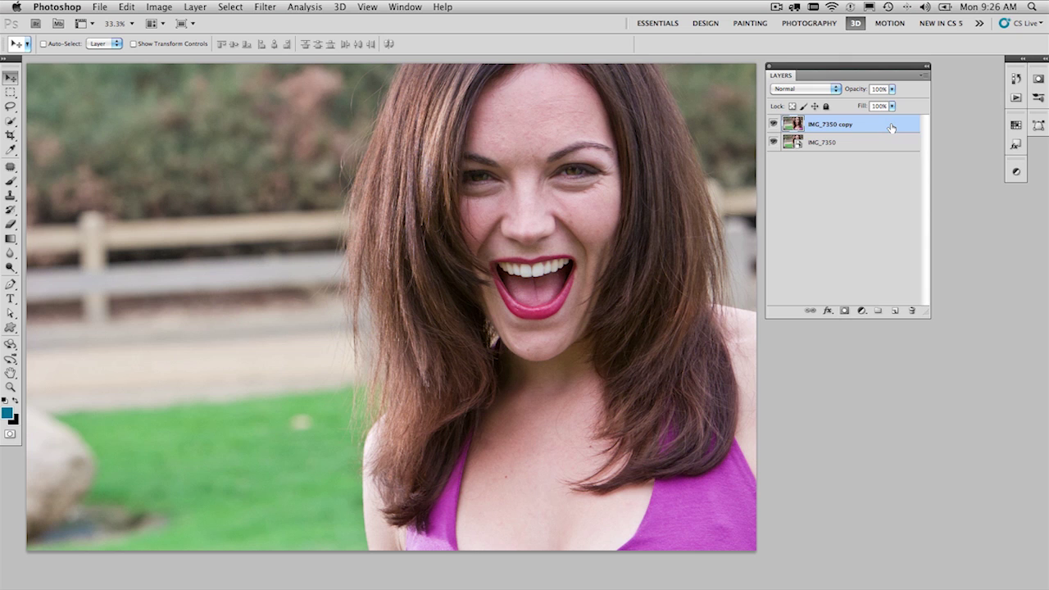
Rename the rasterized copy layer to "Bags" and keep it as the active layer
double_click(818, 127)
text(Bags)
click(869, 186)
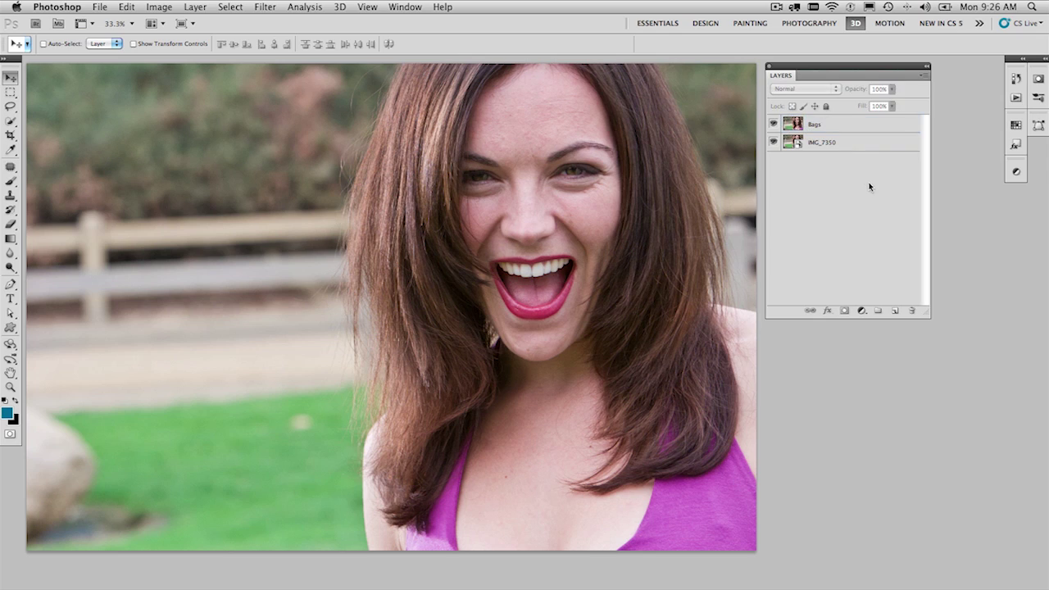
click(817, 129)
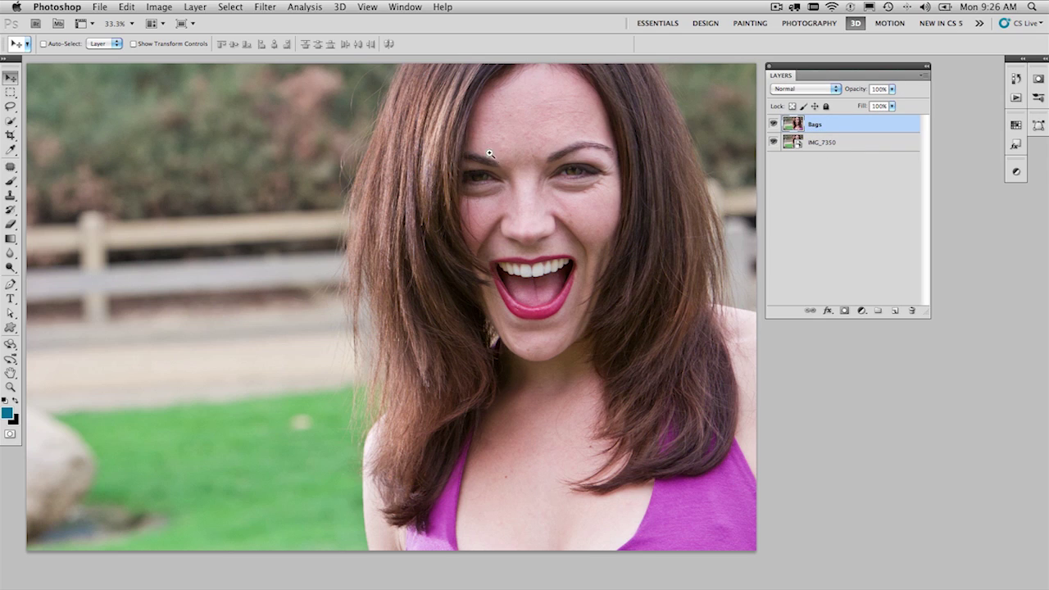
Outline the bag and wrinkles under the woman's left eye with the Patch tool in Source mode
drag(467, 139, 533, 136)
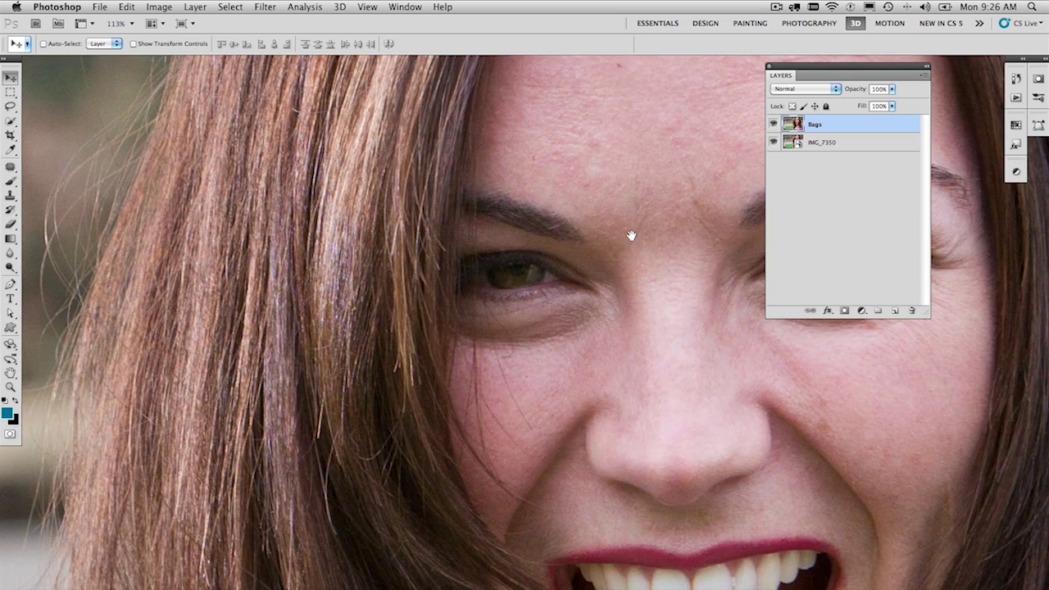
drag(650, 253, 335, 180)
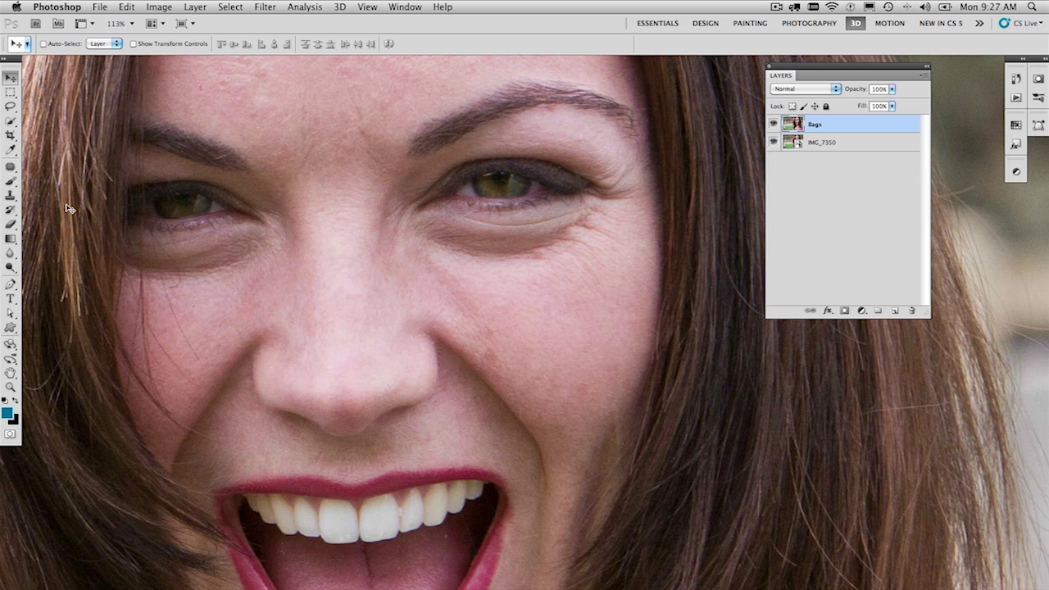
drag(10, 166, 59, 193)
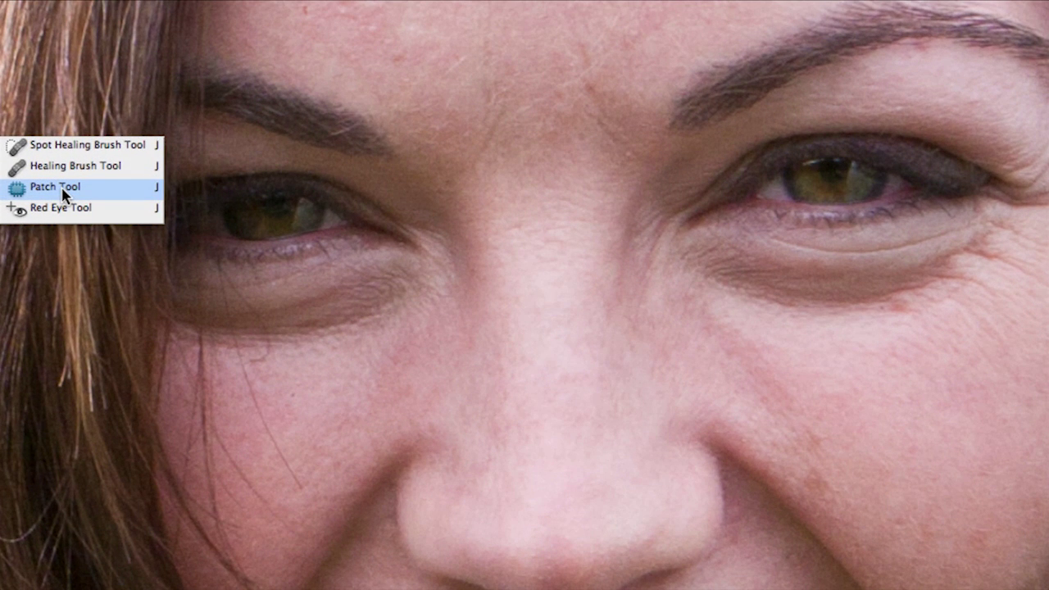
click(60, 185)
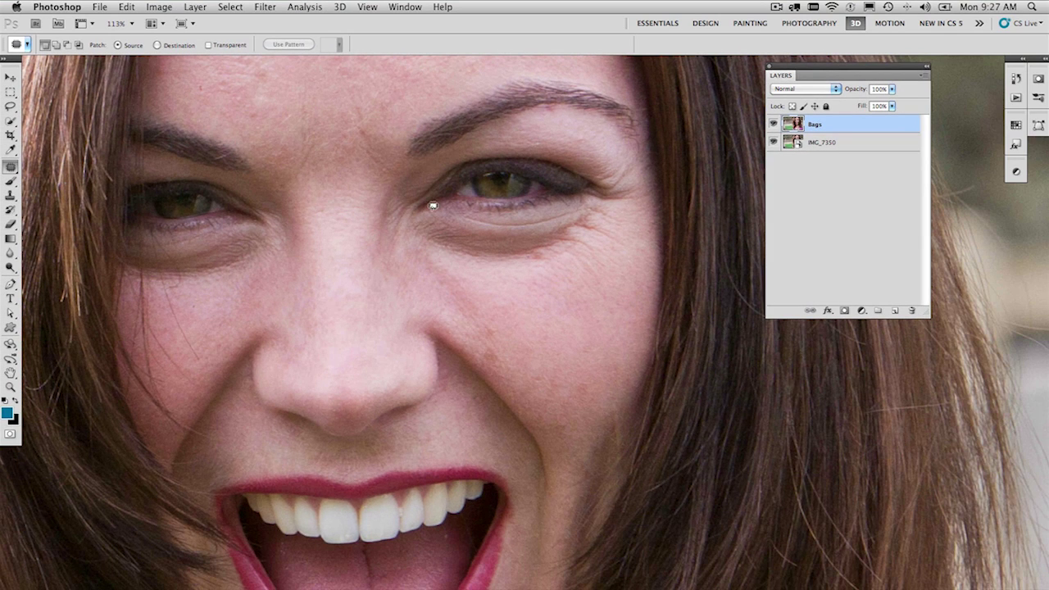
click(17, 170)
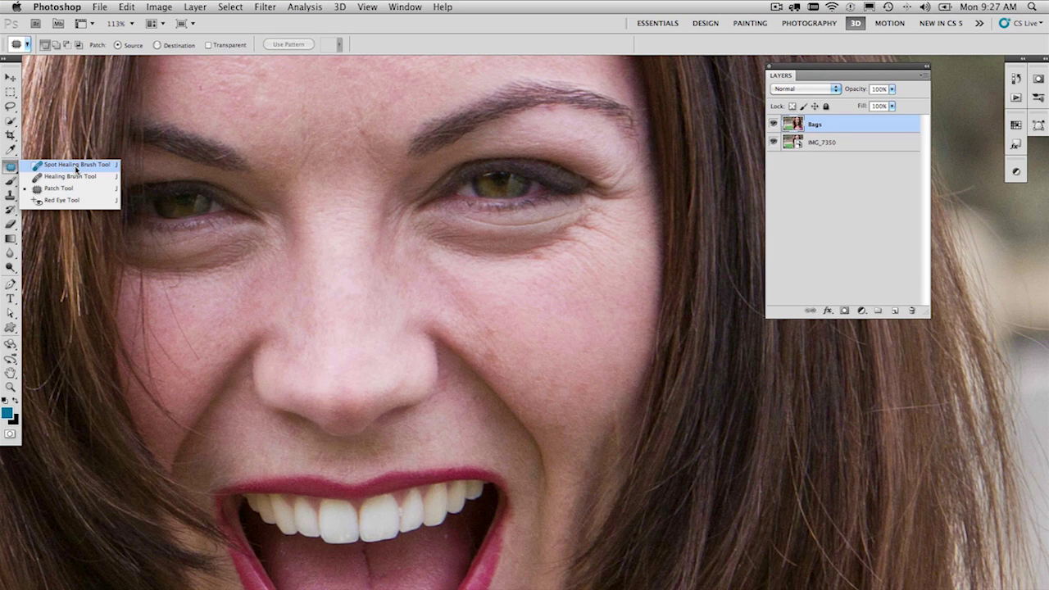
click(72, 187)
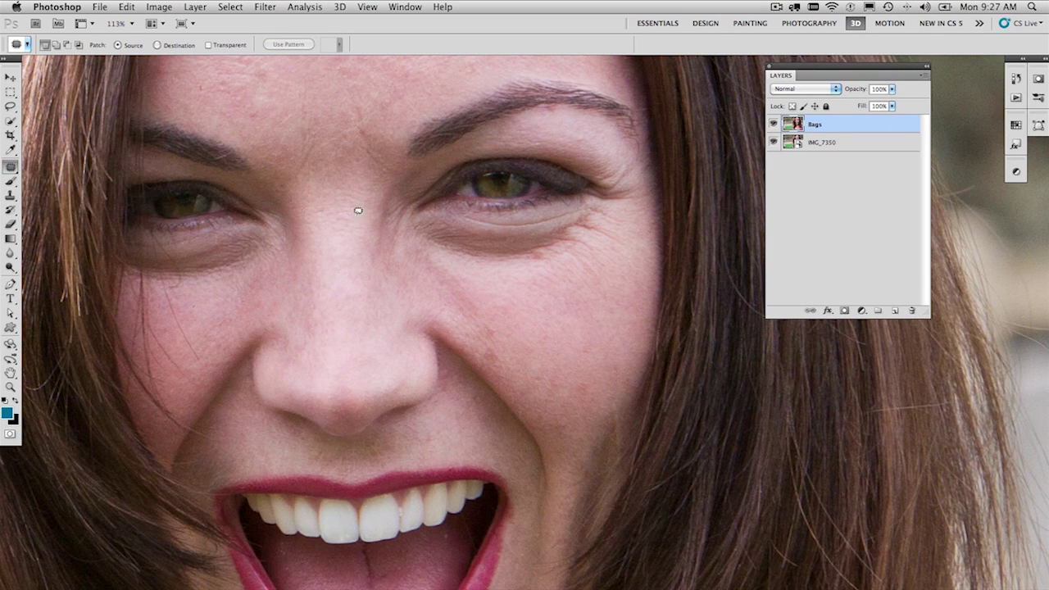
mouse_move(452, 219)
mouse_down()
mouse_move(417, 216)
mouse_move(420, 255)
mouse_move(541, 266)
mouse_move(610, 247)
mouse_move(619, 213)
mouse_move(595, 199)
mouse_move(520, 218)
mouse_move(450, 215)
mouse_up()
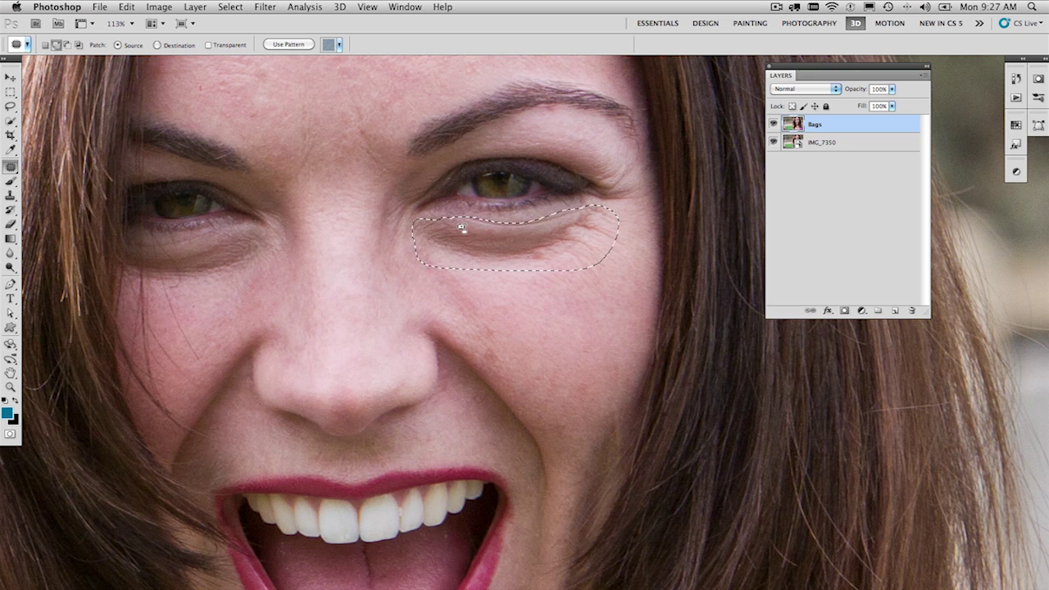
Patch the outlined area under her left eye with the smooth cheek skin just below it, and deselect
key(alt)
drag(507, 250, 542, 311)
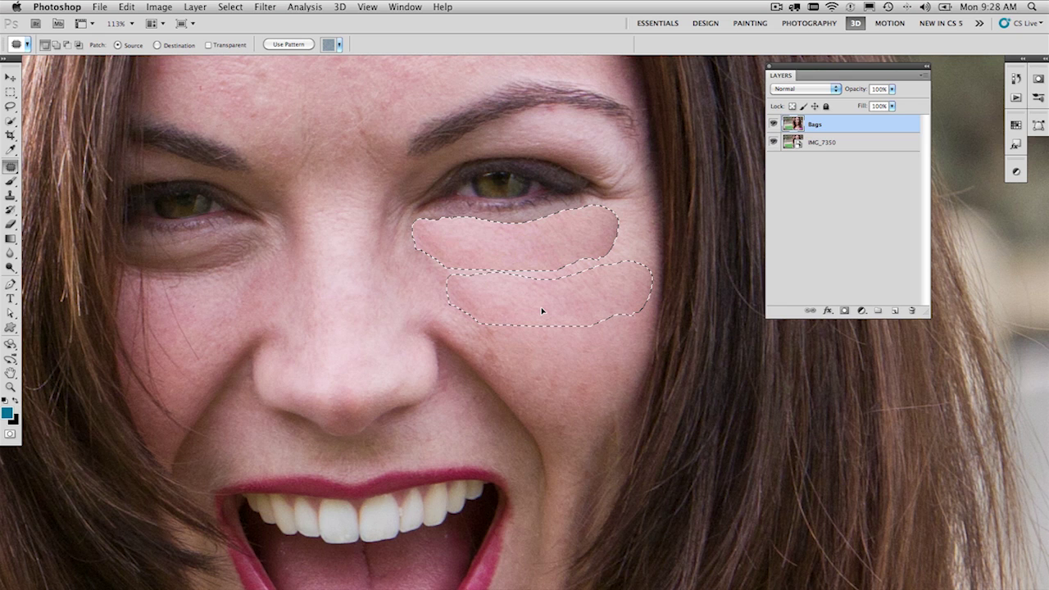
drag(542, 309, 539, 300)
key(super+d)
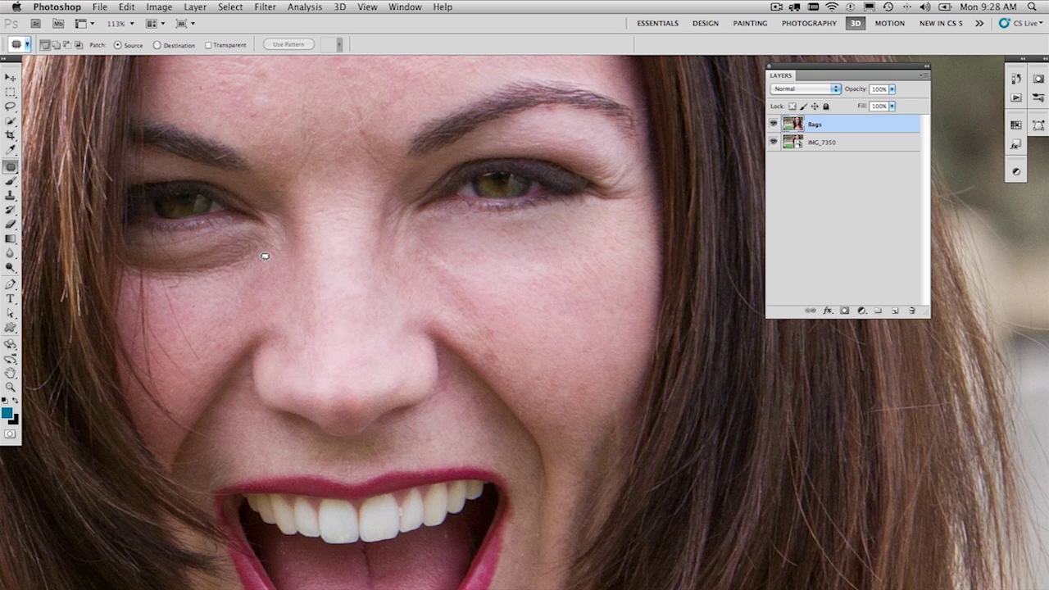
Patch the bag under her right eye with cheek skin from below, and compare the result with the Bags layer hidden
mouse_move(207, 243)
mouse_down()
mouse_move(128, 245)
mouse_move(127, 262)
mouse_move(146, 280)
mouse_move(245, 271)
mouse_move(267, 247)
mouse_move(207, 241)
mouse_move(191, 306)
mouse_move(206, 313)
mouse_move(194, 312)
mouse_up()
key(super+d)
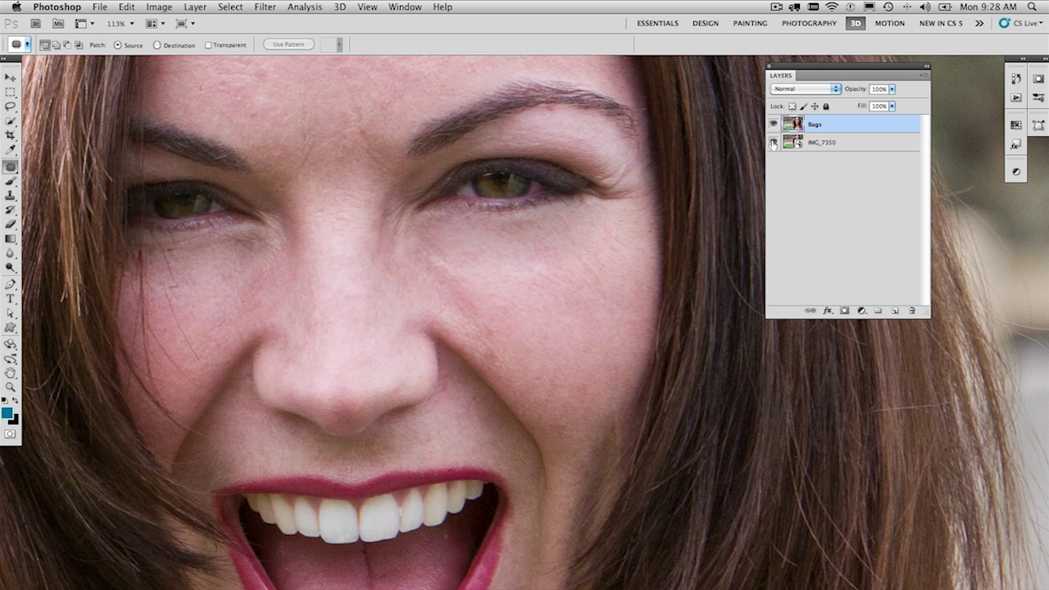
click(774, 123)
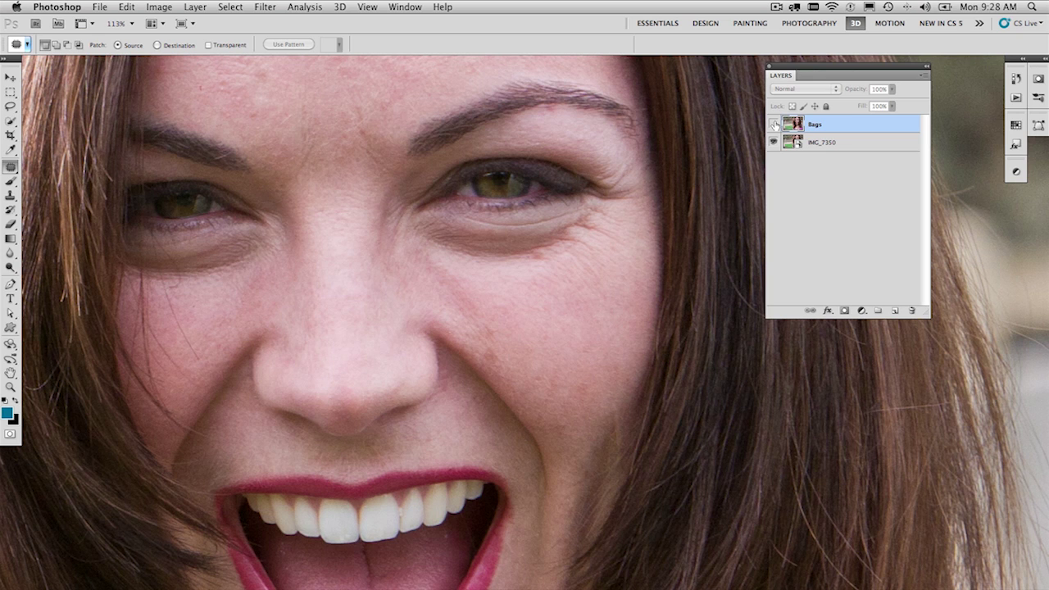
click(773, 123)
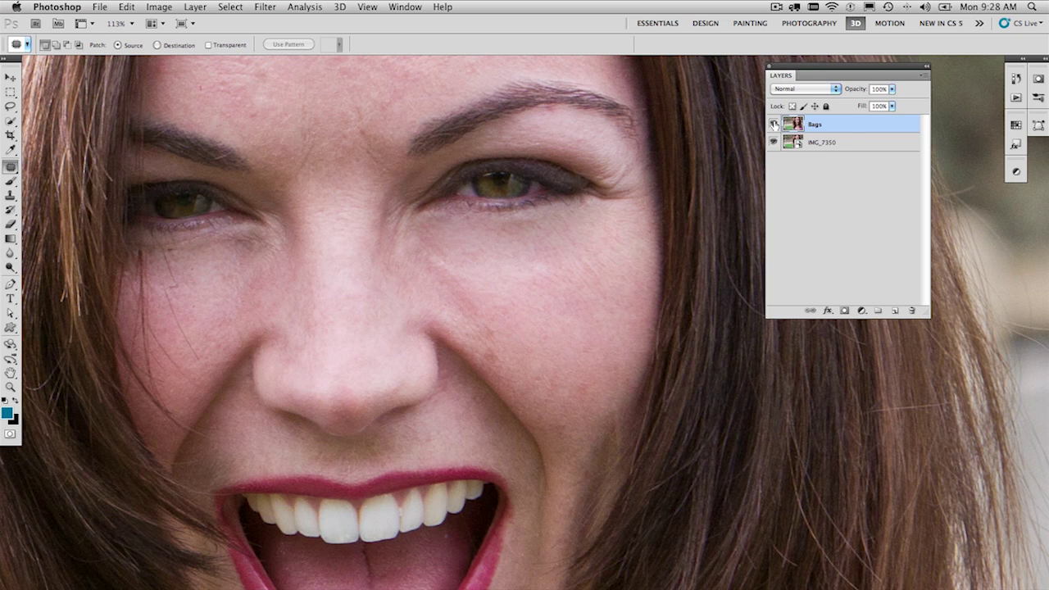
Remove the small blemishes on the forehead and above her right eyebrow with the Spot Healing Brush in Proximity Match mode
click(9, 168)
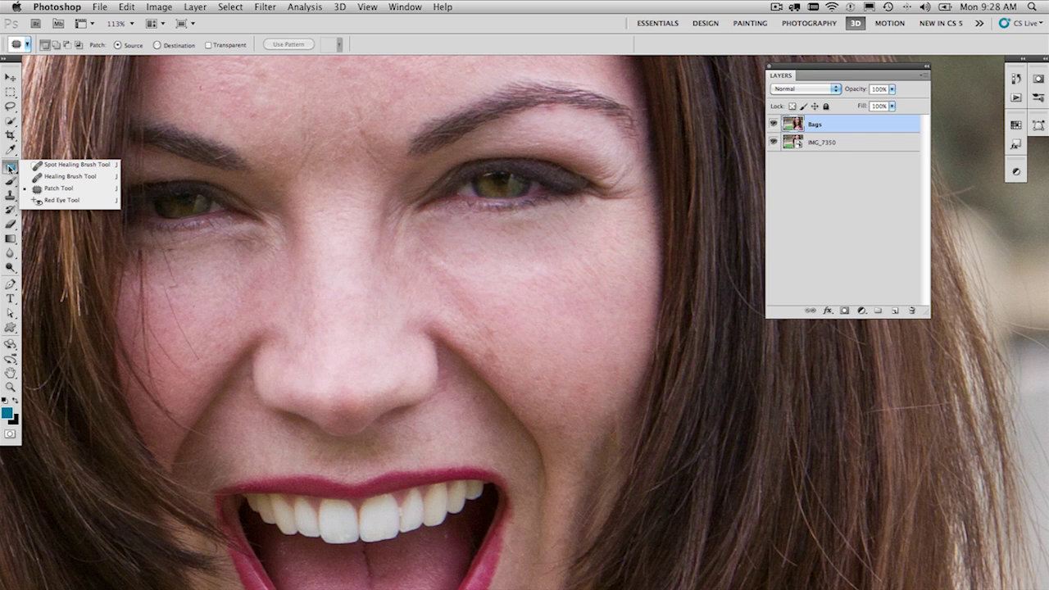
click(49, 167)
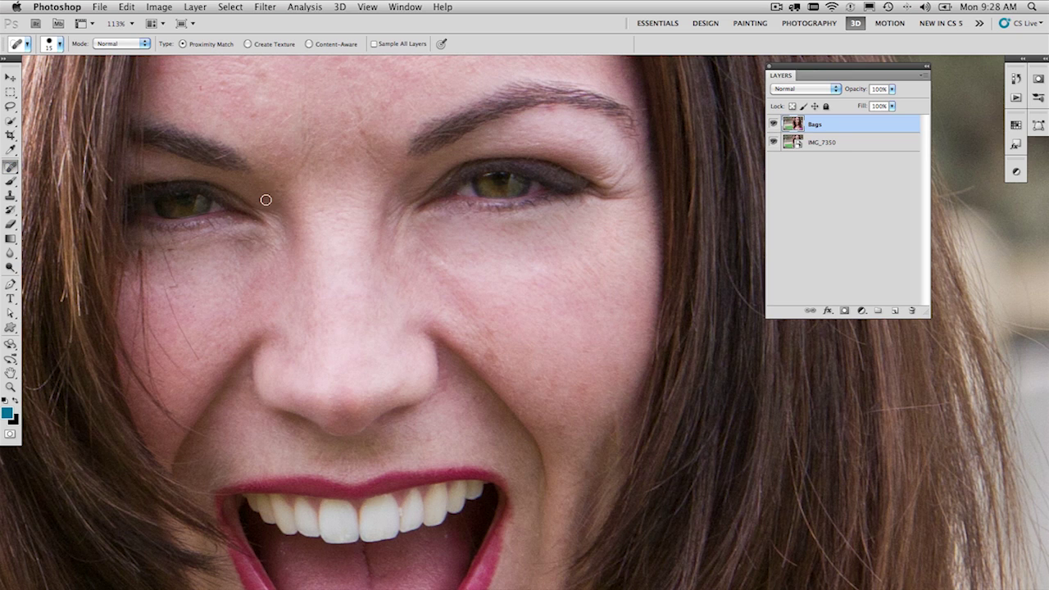
scroll(353, 205, up, 5)
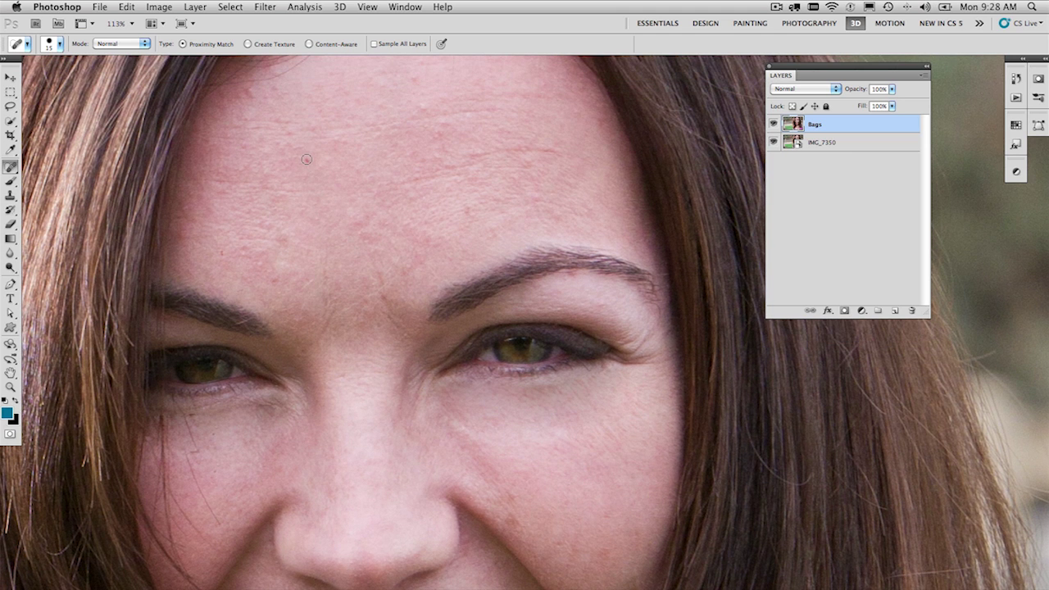
click(306, 159)
click(277, 279)
click(219, 255)
Heal the fine lines between the eyebrows and across the forehead with a smaller Spot Healing Brush
key(bracketleft)
key(bracketleft)
drag(331, 325, 336, 306)
drag(375, 265, 385, 302)
click(517, 151)
drag(410, 182, 480, 160)
Remove the stray hairs crossing the cheek below her right eye with short Spot Healing Brush strokes
drag(334, 362, 389, 243)
click(244, 331)
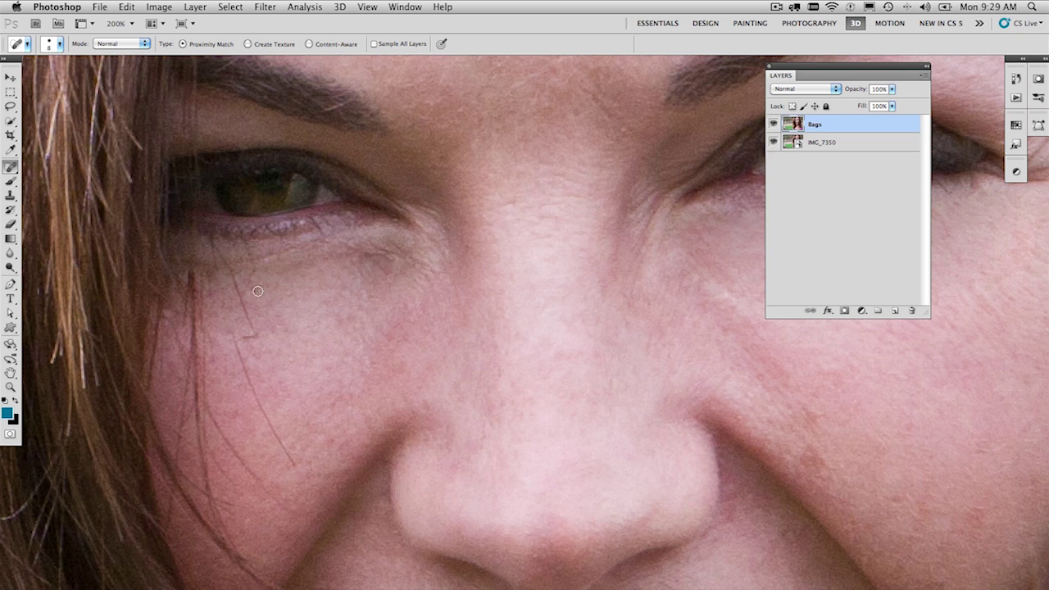
click(235, 342)
drag(294, 463, 296, 465)
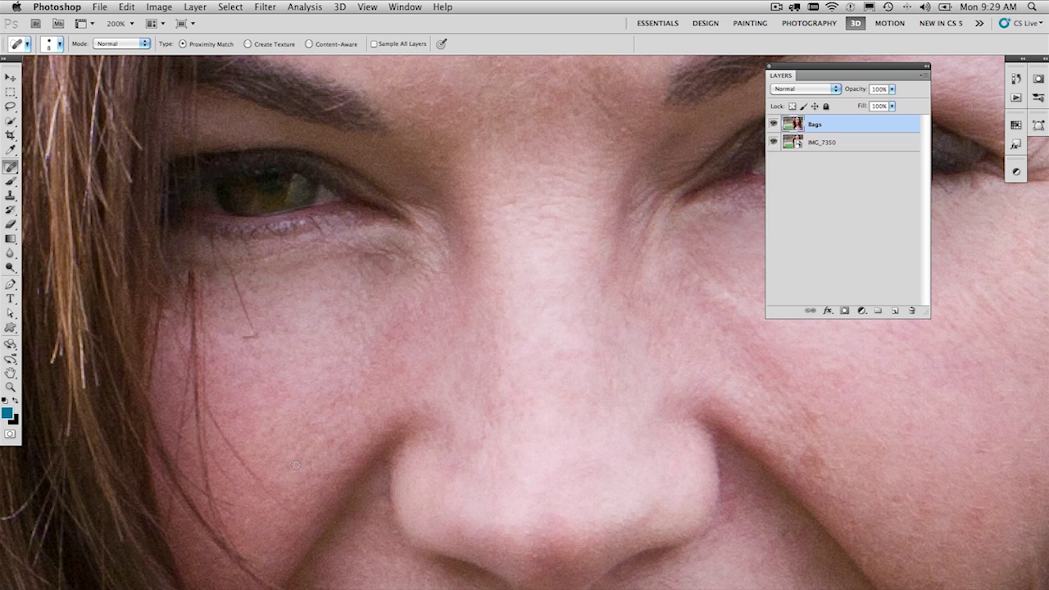
click(254, 331)
drag(233, 277, 256, 332)
mouse_move(263, 483)
mouse_down()
mouse_move(226, 436)
mouse_move(249, 474)
mouse_up()
drag(226, 421, 222, 441)
Remove the small brown spot on the chin with the Spot Healing Brush
alt+click(467, 433)
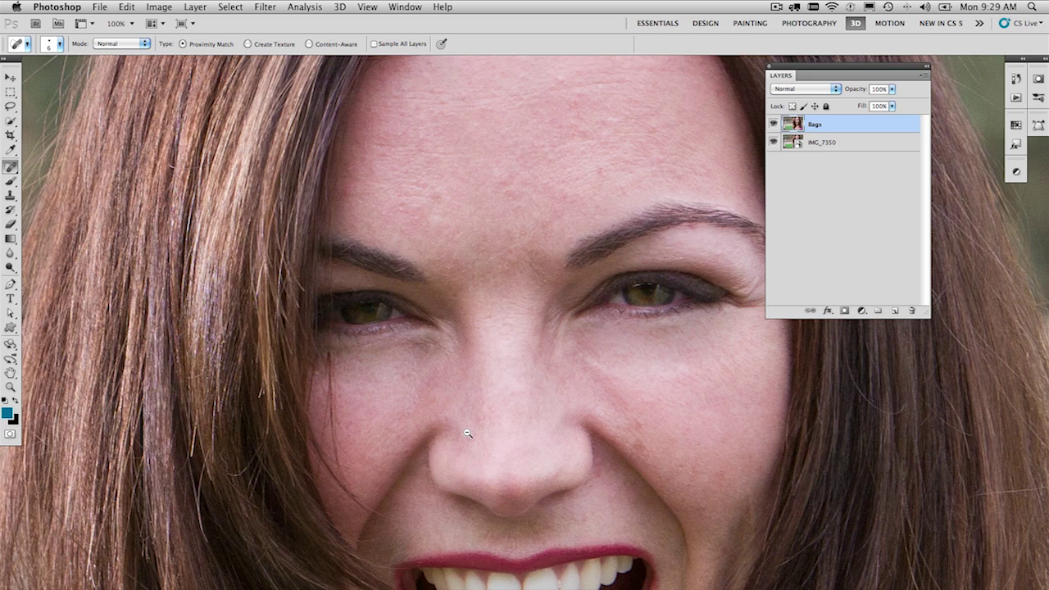
alt+click(467, 433)
scroll(445, 432, down, 3)
scroll(428, 354, right, 2)
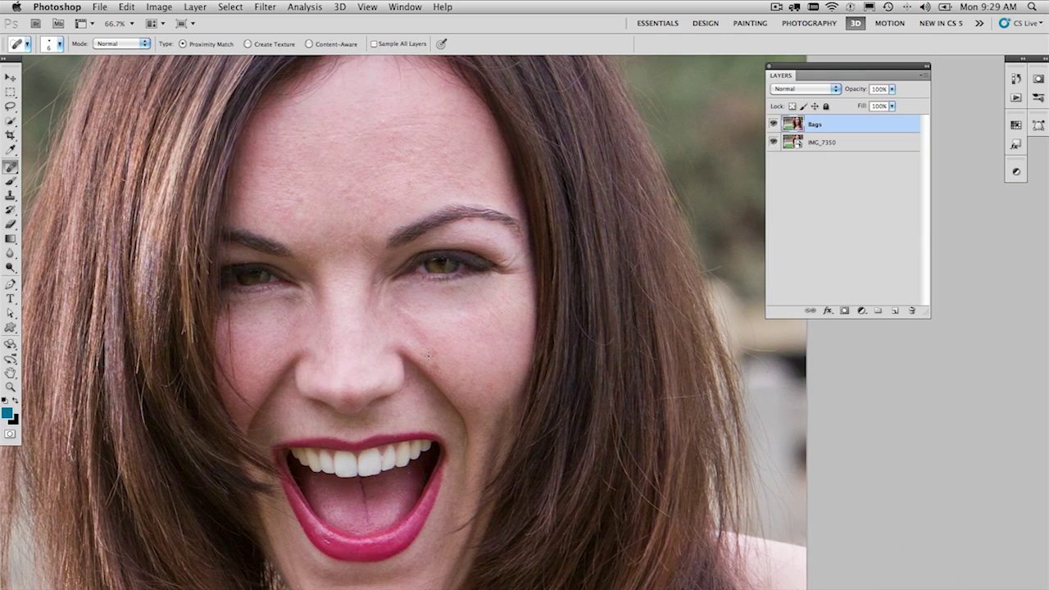
scroll(382, 461, down, 5)
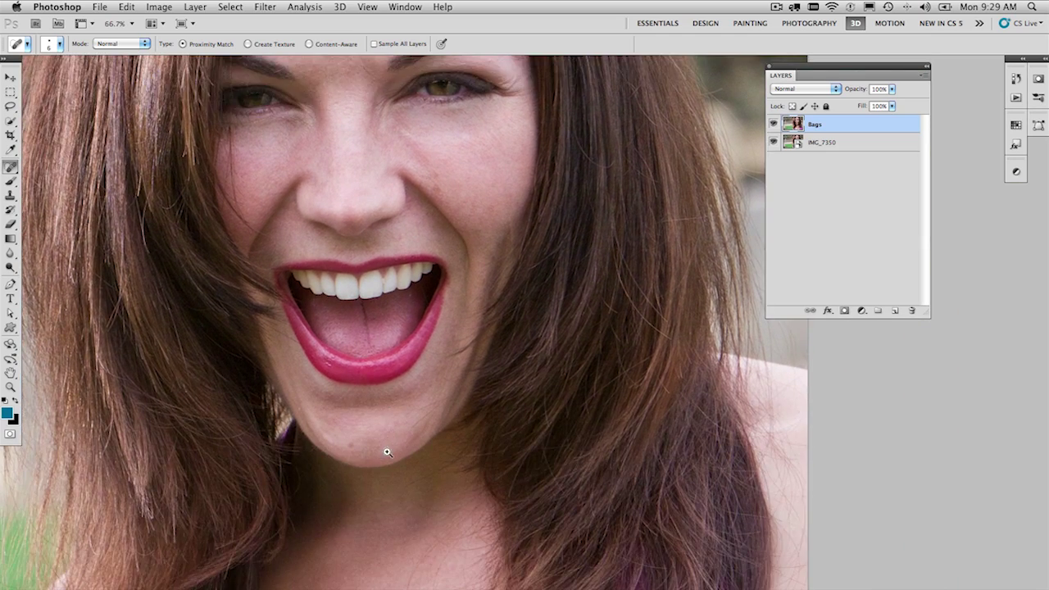
ctrl+click(376, 451)
ctrl+click(377, 456)
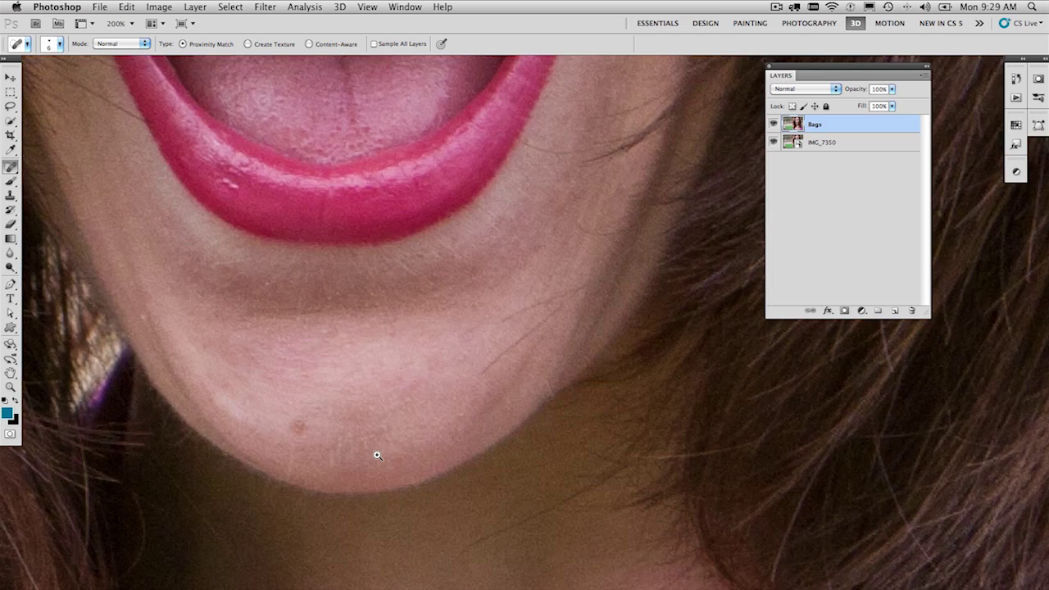
click(299, 426)
Compare the whole face before and after retouching by hiding and showing the Bags layer
ctrl+alt+click(339, 432)
ctrl+alt+click(339, 432)
ctrl+alt+click(339, 431)
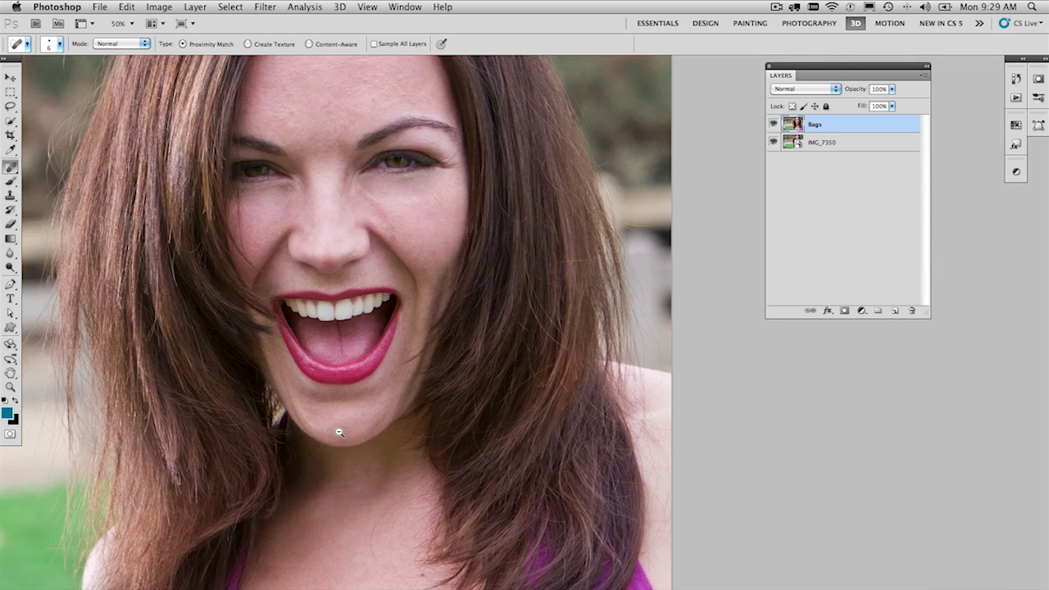
drag(379, 363, 373, 461)
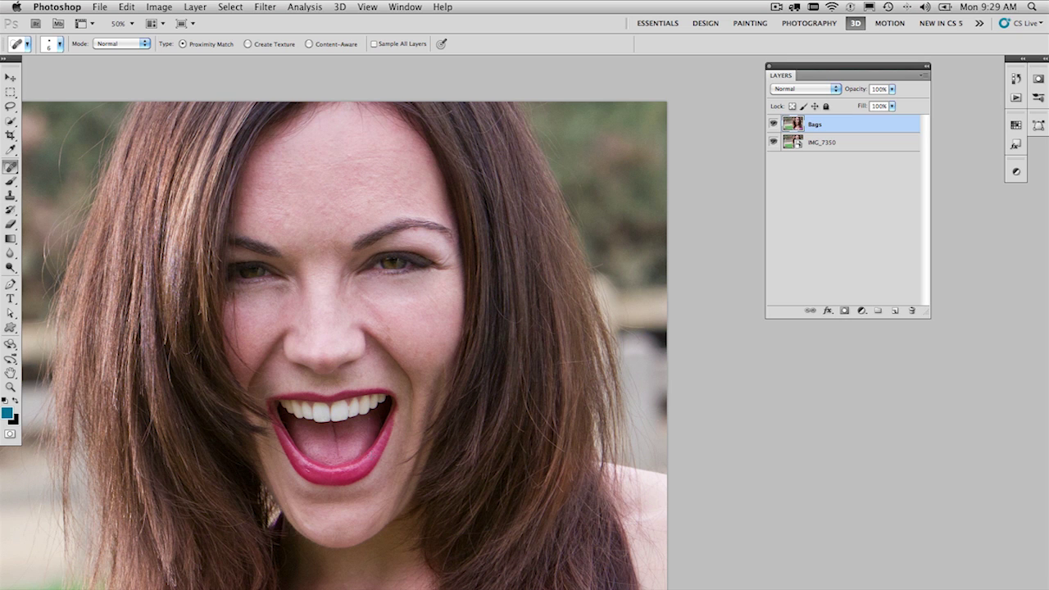
click(772, 123)
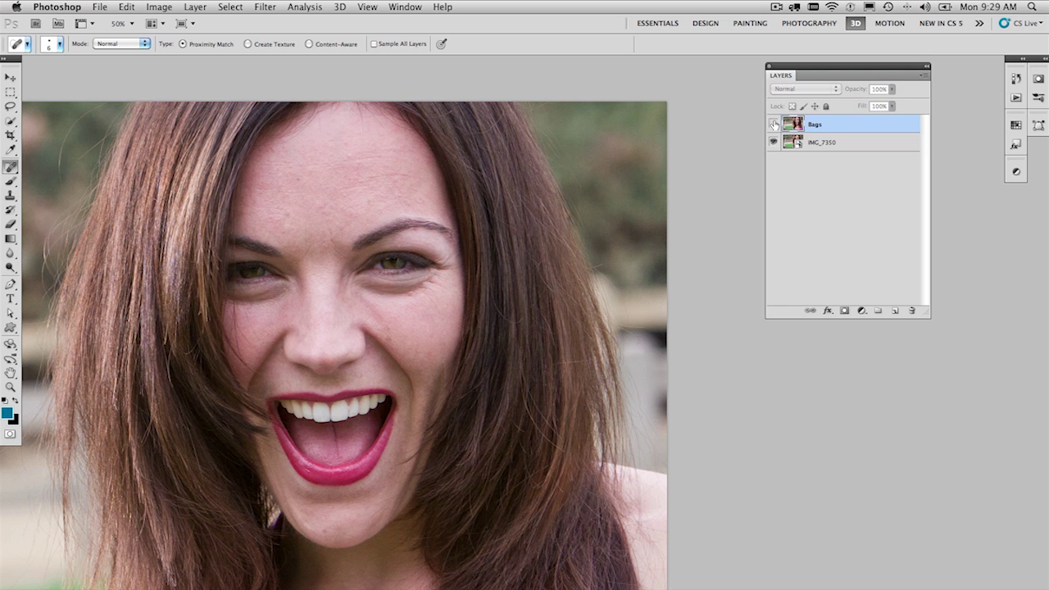
click(773, 124)
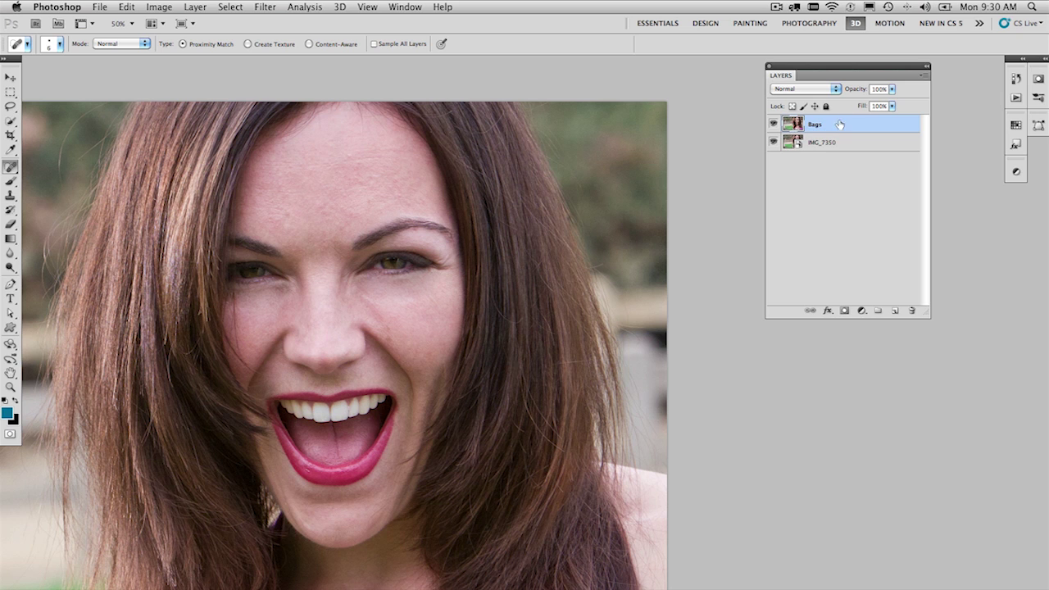
Lower the Bags layer's opacity to 61% to blend the retouching with the original photo
click(893, 91)
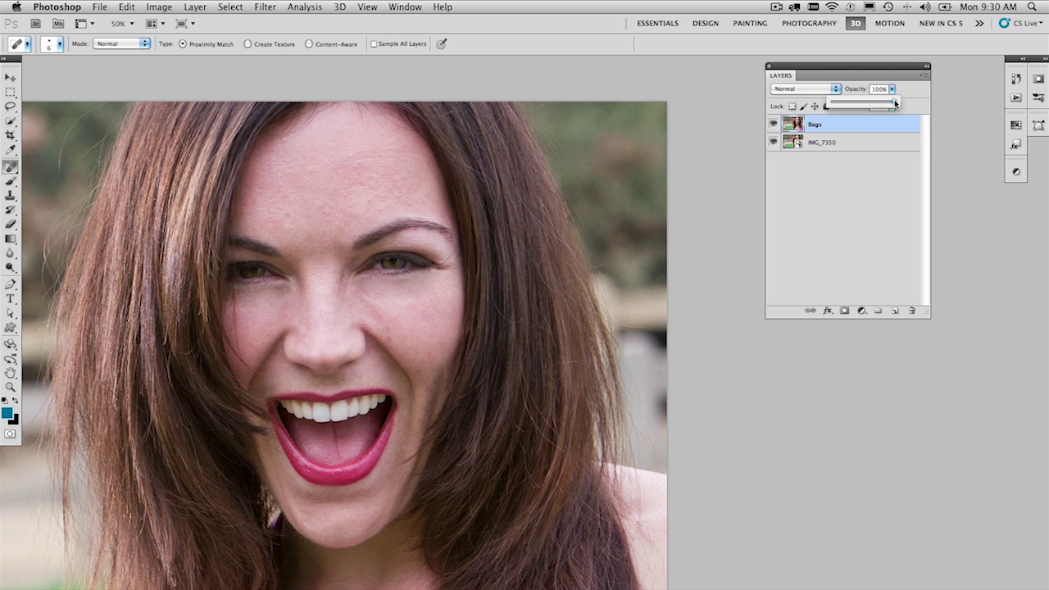
drag(852, 105, 833, 104)
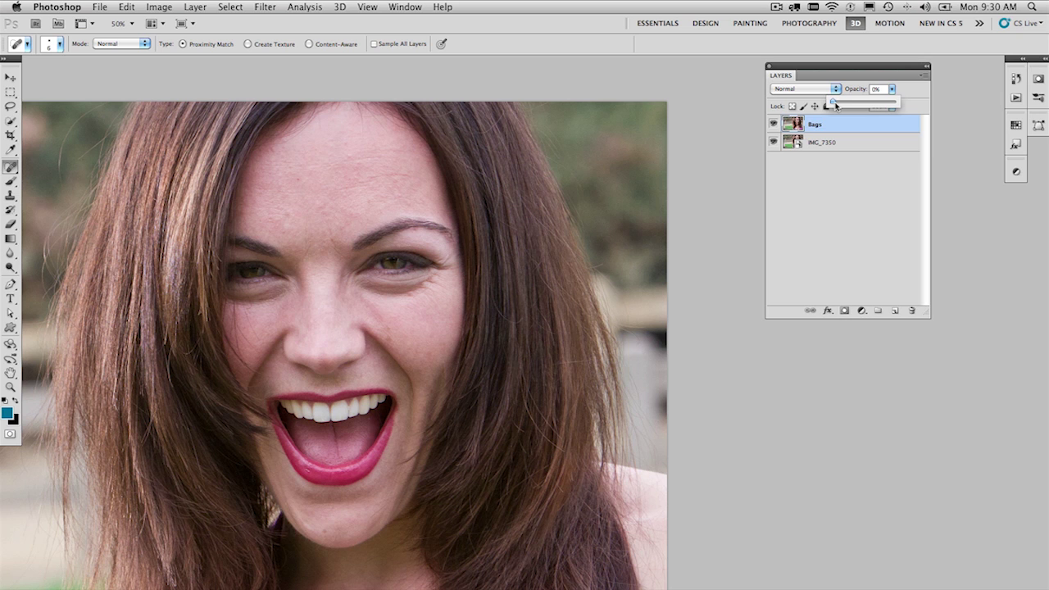
drag(836, 105, 873, 105)
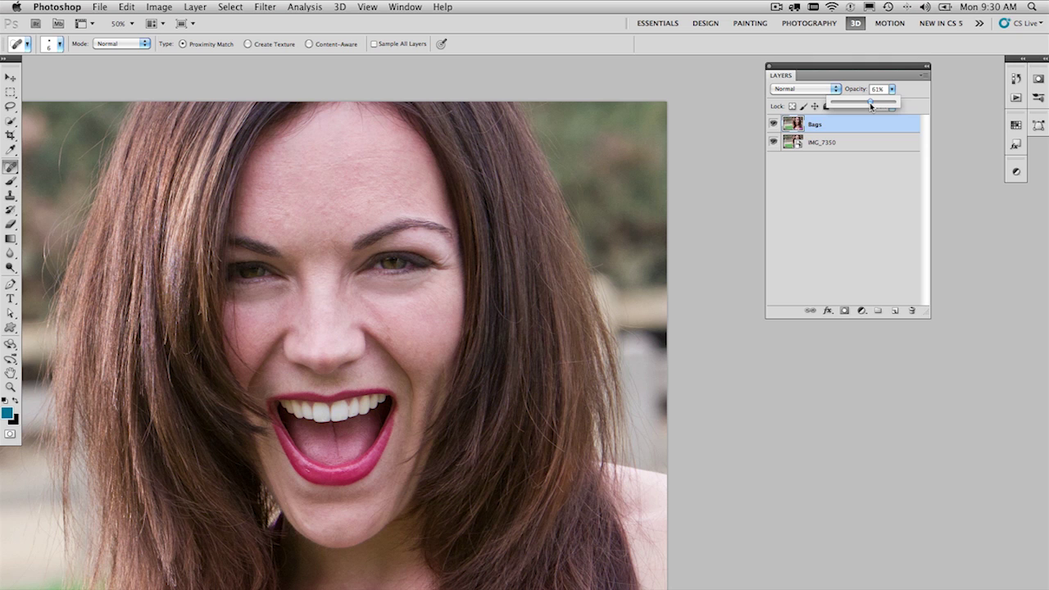
Raise the Bags layer's opacity to 100%
drag(869, 102, 906, 107)
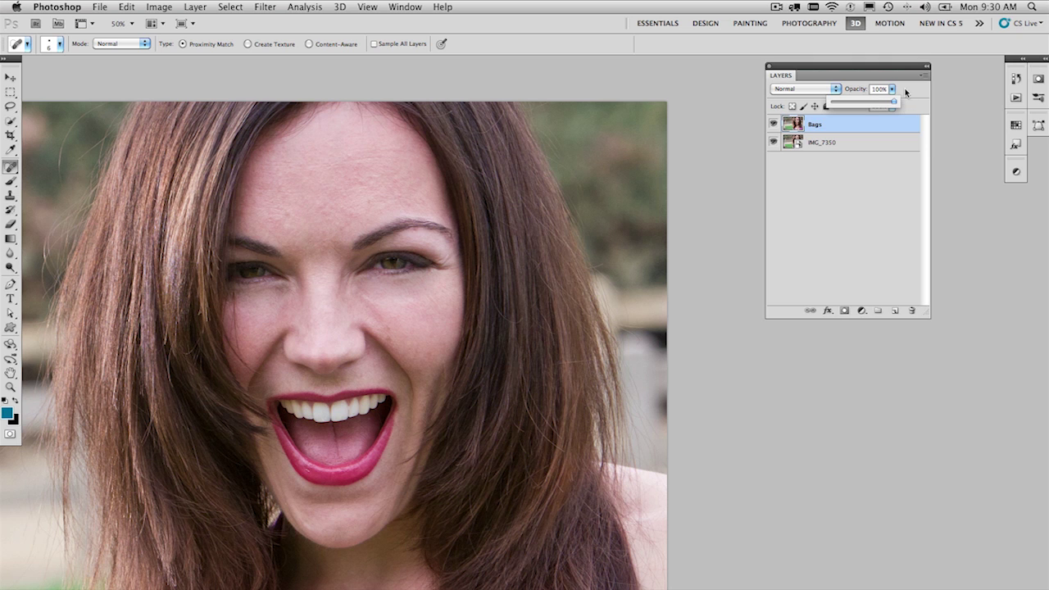
click(906, 92)
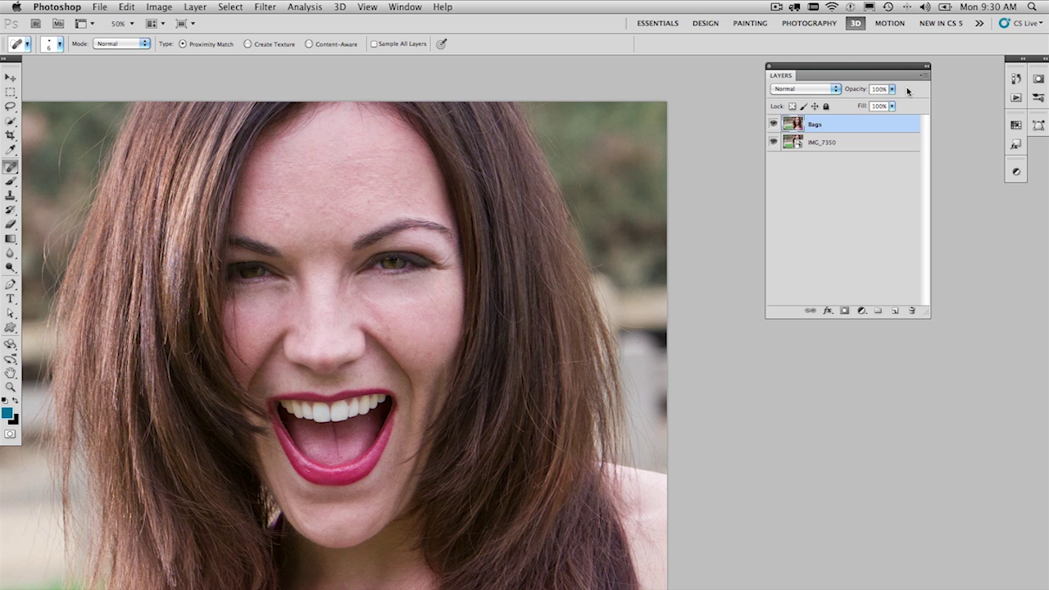
Add a new empty layer above Bags and set its blending mode to Color
click(895, 312)
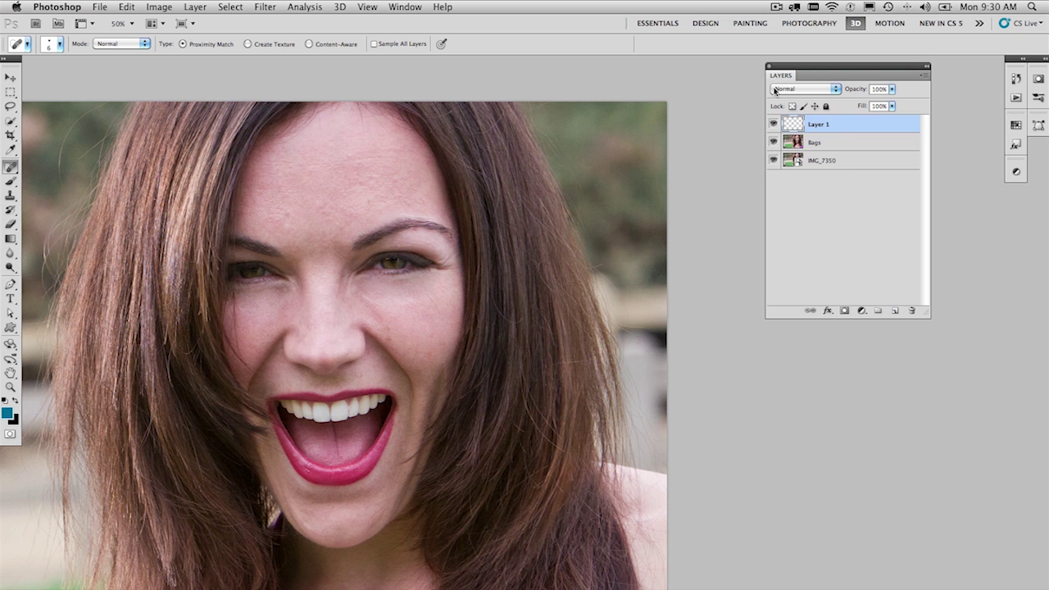
click(806, 90)
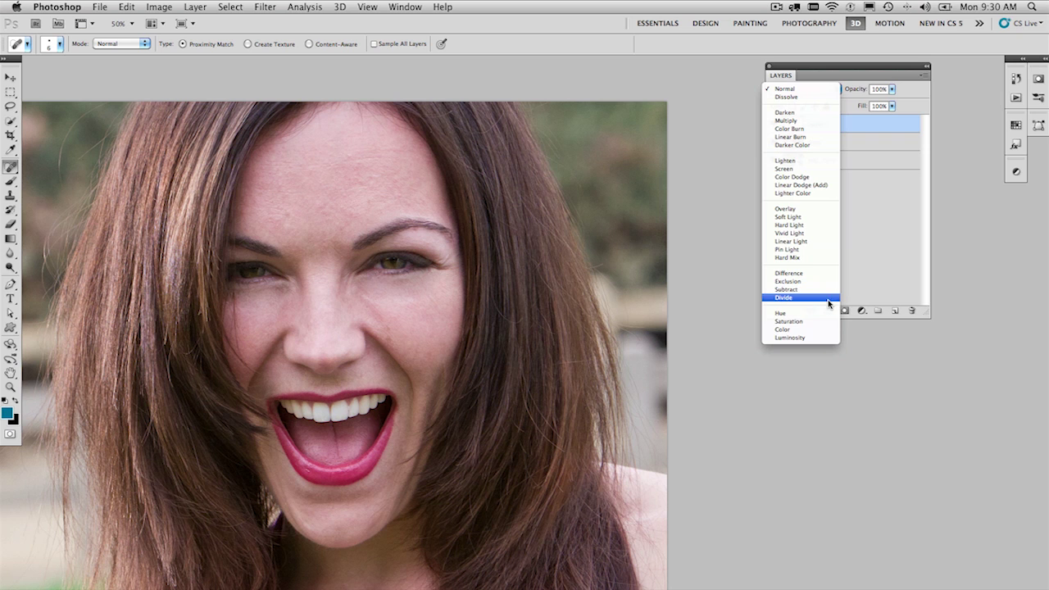
click(819, 331)
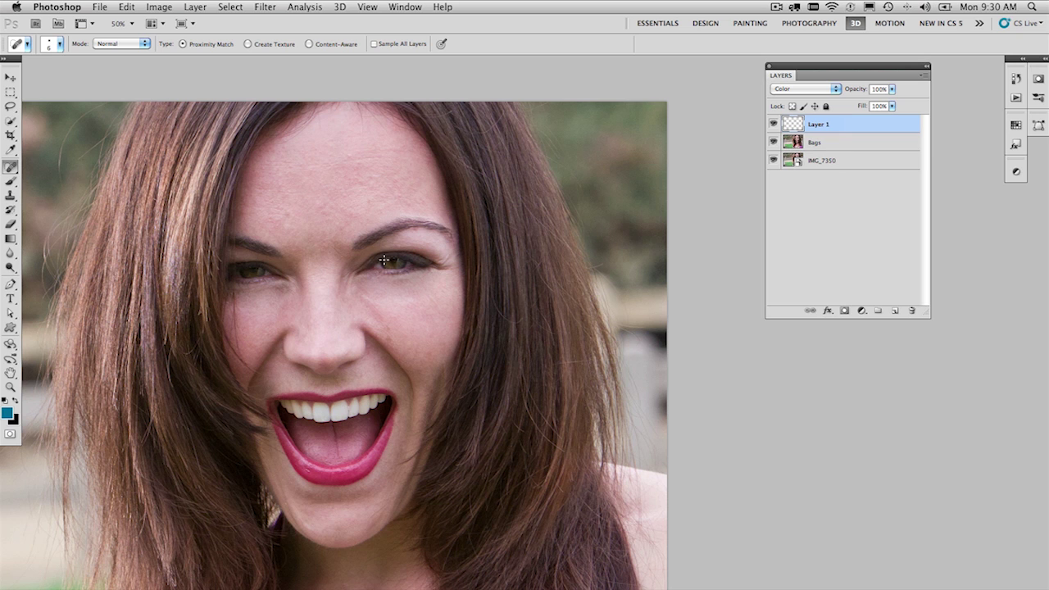
Sample the forehead's skin tone and paint it over the face on Layer 1 with an 80 px brush
key(i)
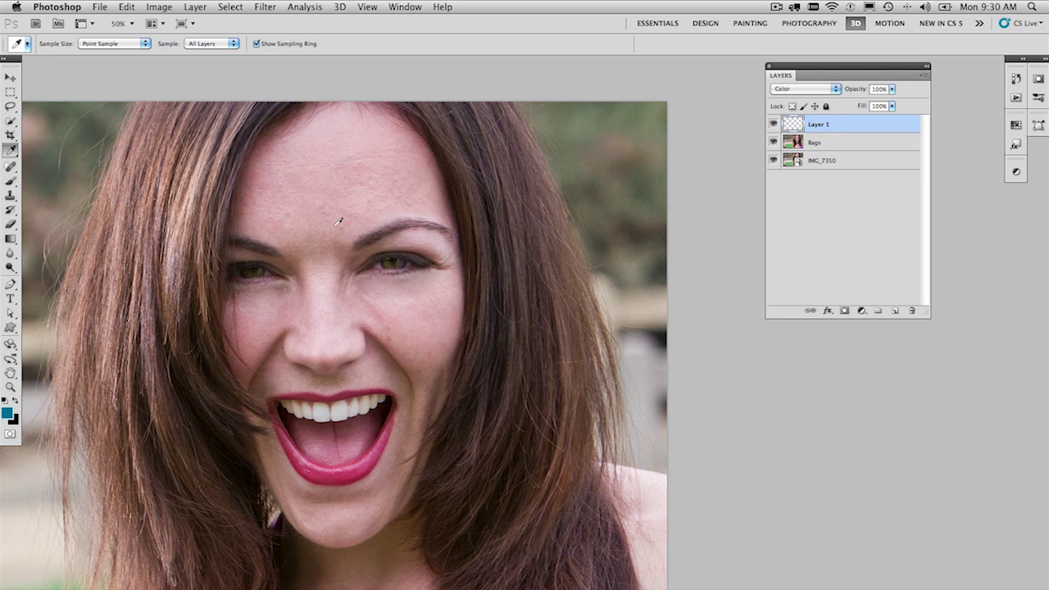
click(339, 221)
drag(339, 217, 341, 189)
drag(309, 431, 314, 354)
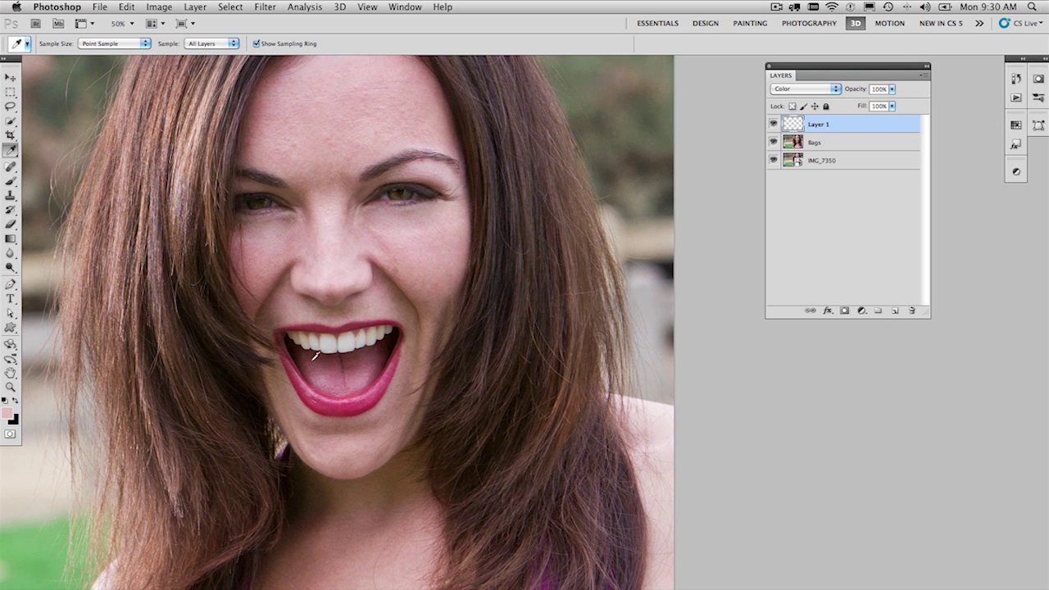
click(13, 182)
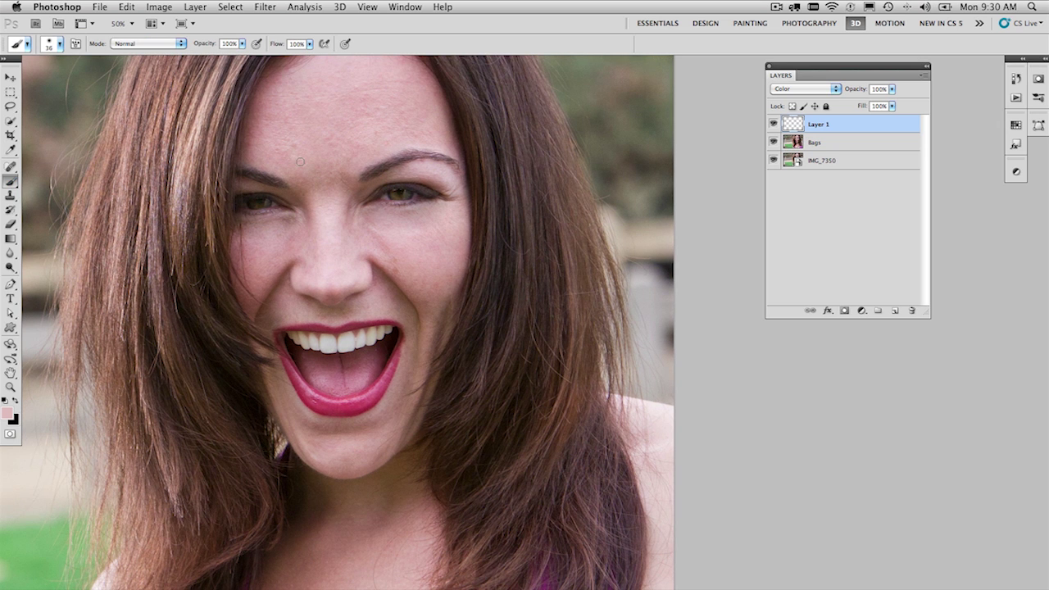
key(bracketright)
key(bracketright)
key(bracketright)
key(bracketright)
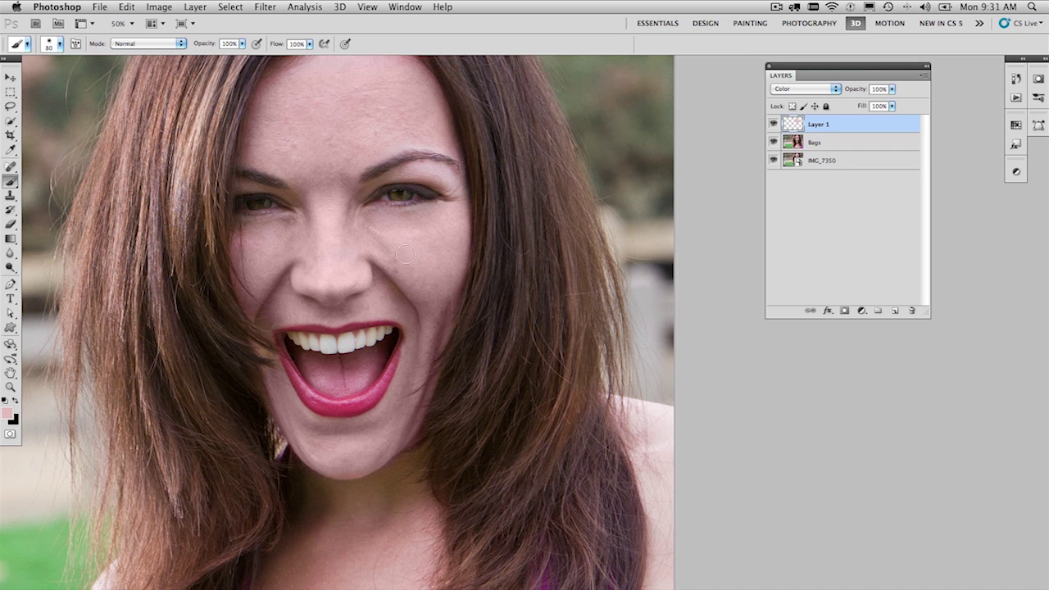
mouse_move(405, 76)
mouse_down()
mouse_move(324, 90)
mouse_move(375, 98)
mouse_move(335, 118)
mouse_up()
Lock Layer 1's transparent pixels and repaint the face with a warmer skin tone sampled from the upper chest
click(792, 106)
key(i)
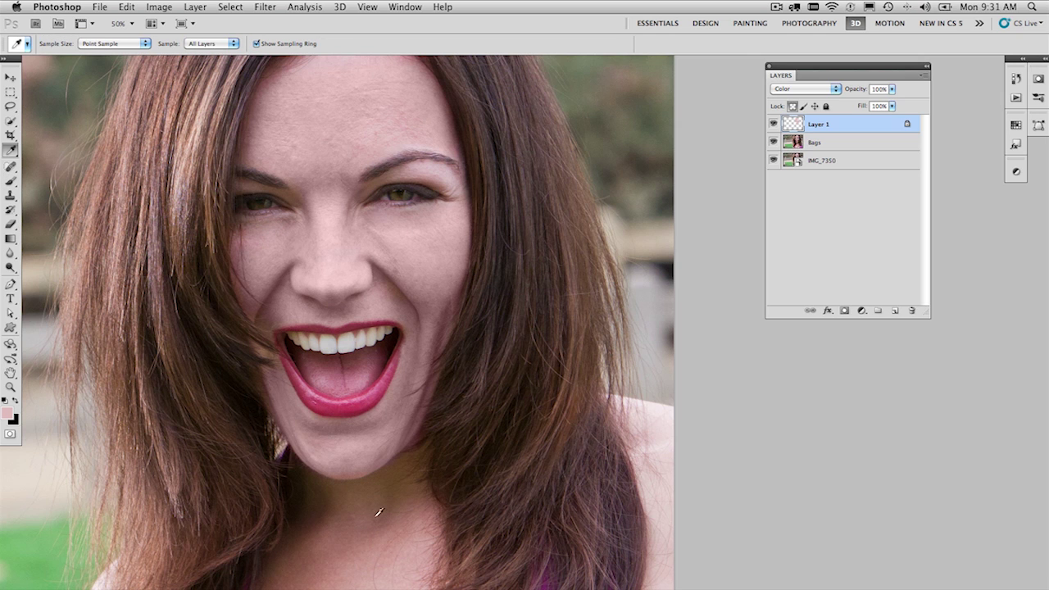
drag(347, 548, 351, 551)
click(10, 181)
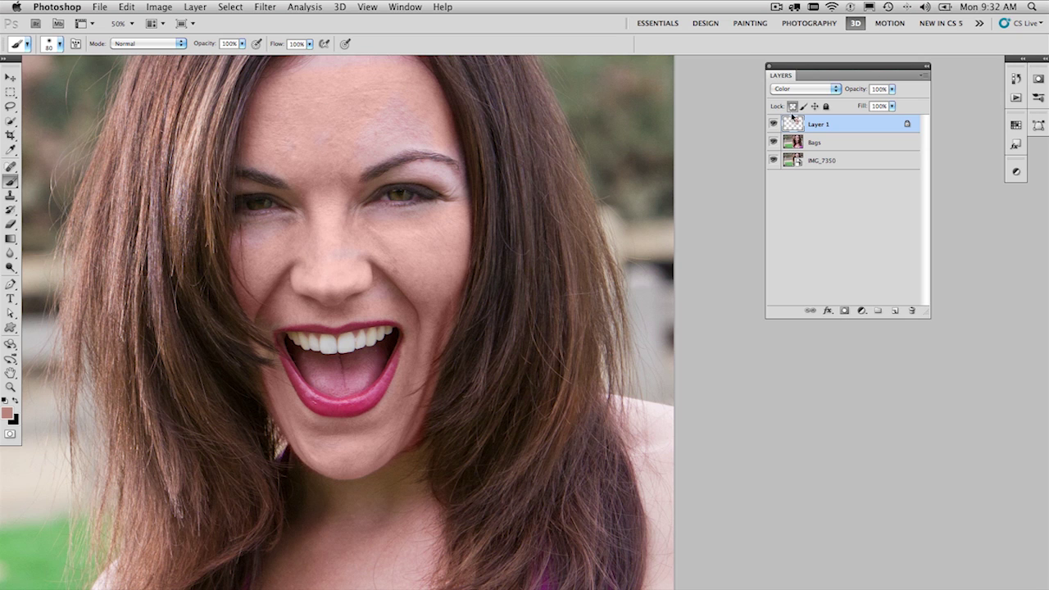
Unlock Layer 1's transparent pixels and extend the skin tone over the forehead, brows, eye area and chest with a 125 px brush
click(792, 105)
key(bracketright)
key(bracketright)
key(bracketright)
drag(363, 106, 366, 158)
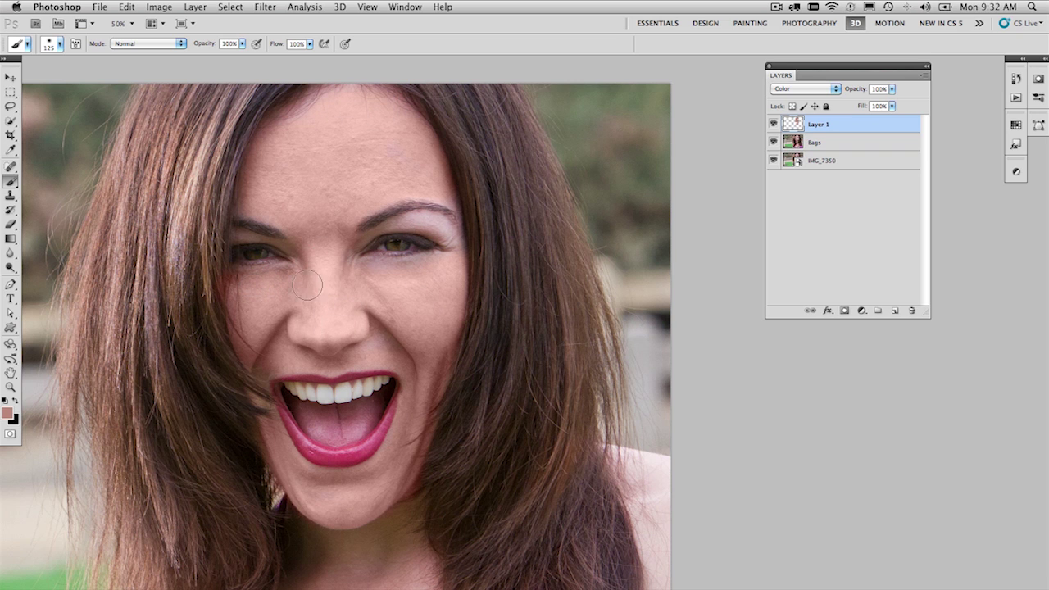
mouse_move(445, 269)
mouse_down()
mouse_move(467, 236)
mouse_move(460, 219)
mouse_up()
mouse_move(271, 221)
mouse_down()
mouse_move(262, 231)
mouse_move(246, 222)
mouse_up()
scroll(389, 478, down, 5)
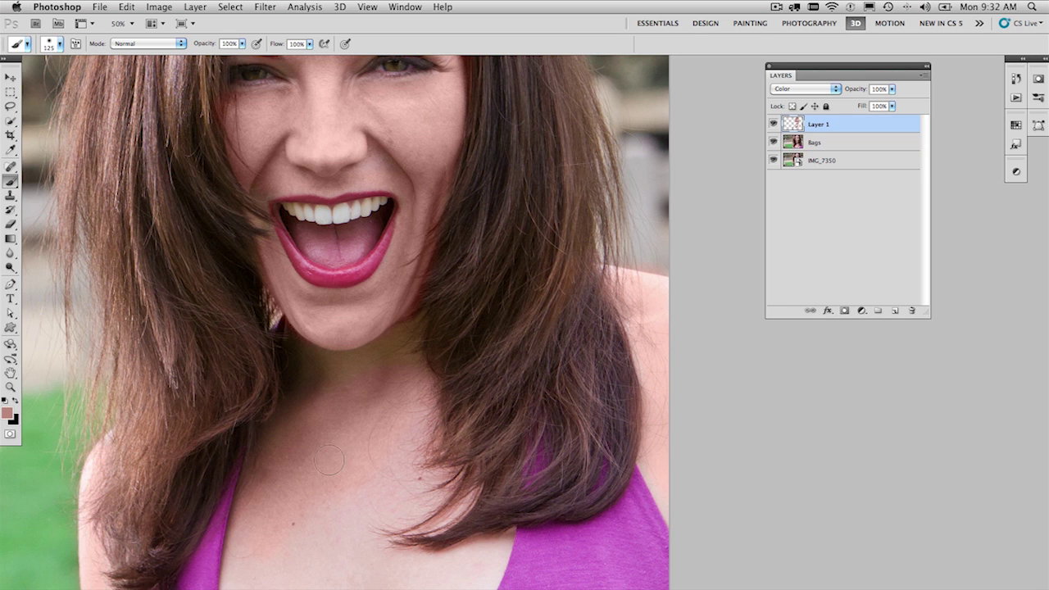
scroll(421, 363, up, 5)
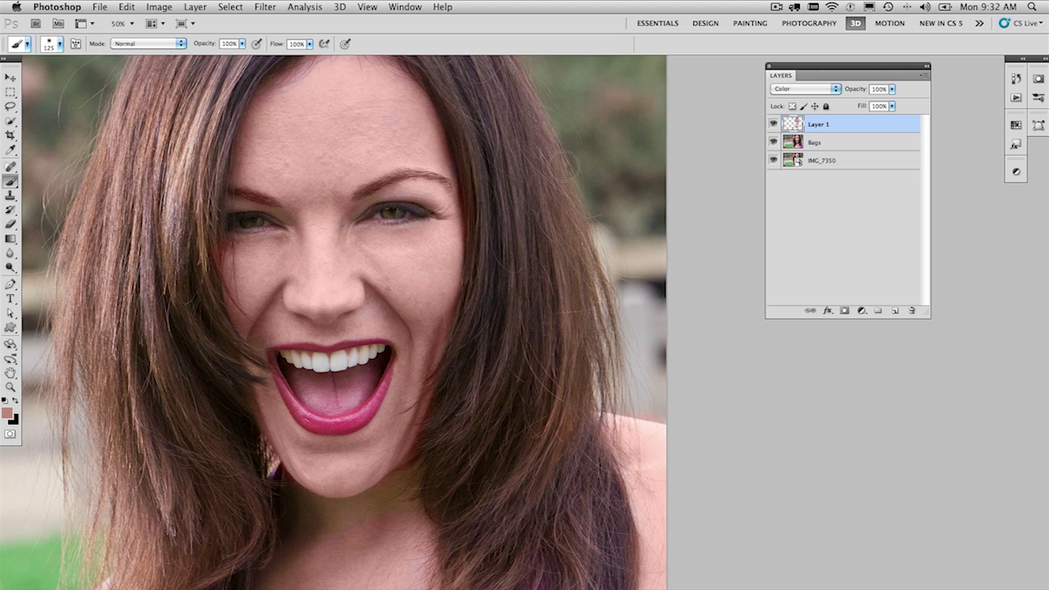
scroll(332, 131, up, 2)
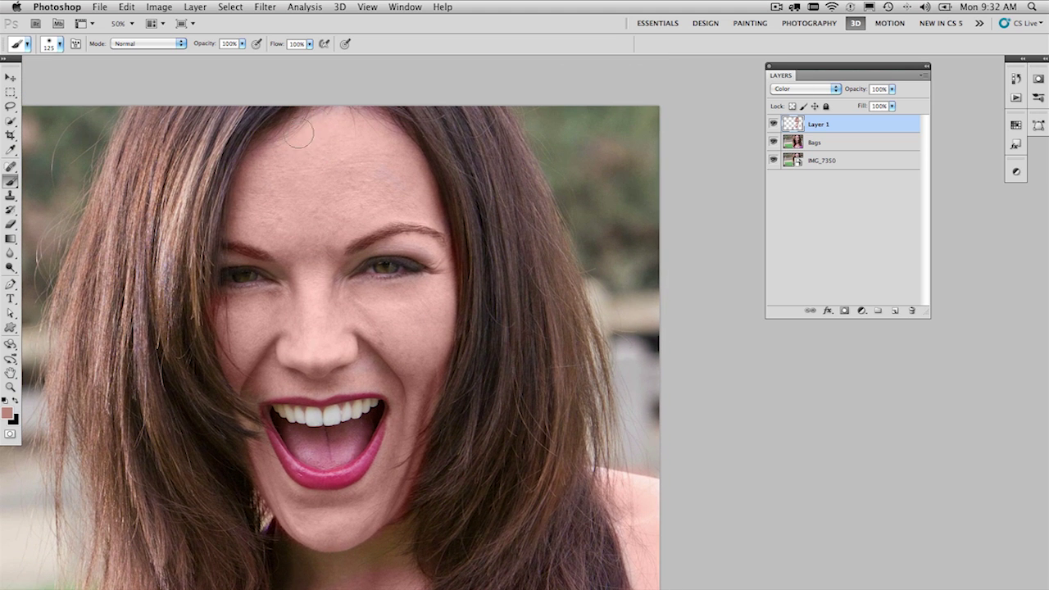
Compare the skin colour before and after by hiding and showing Layer 1
click(772, 123)
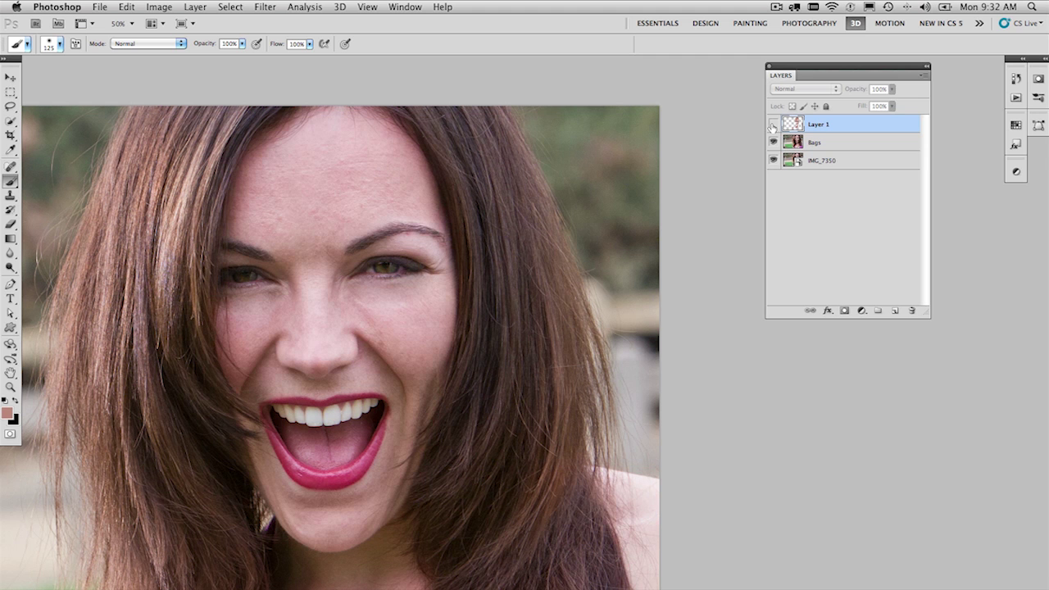
key(super+minus)
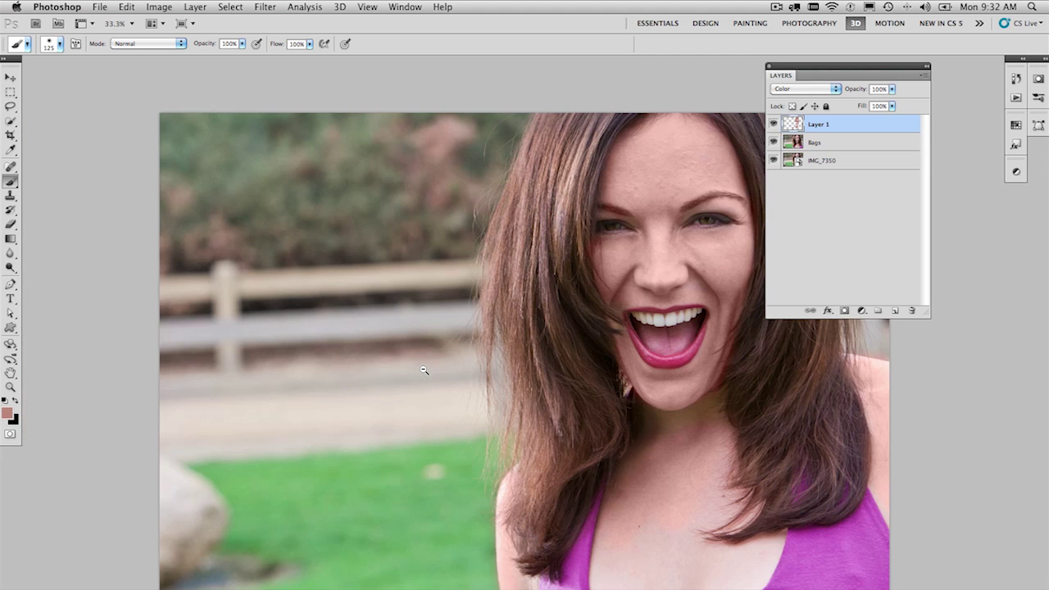
drag(628, 335, 467, 347)
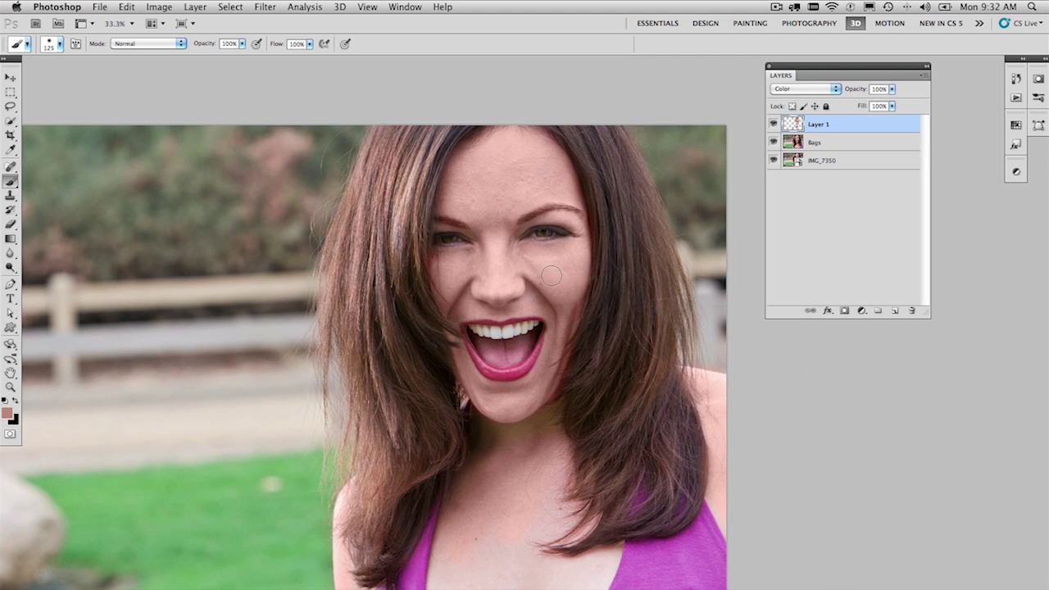
click(772, 124)
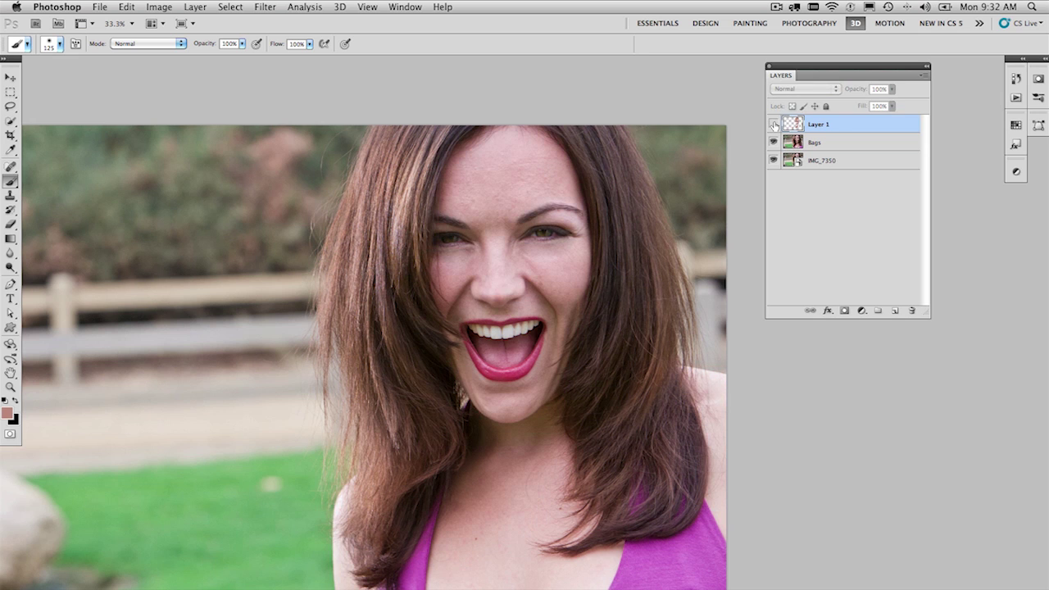
click(772, 124)
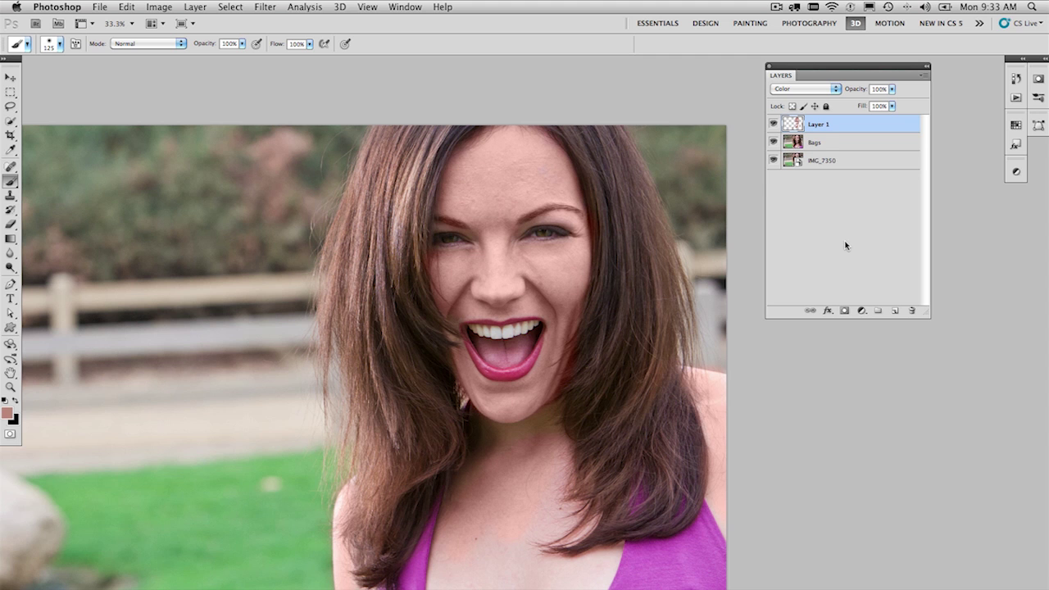
Stamp all visible layers into a new merged layer at the top of the layer stack
key(super+alt+shift+e)
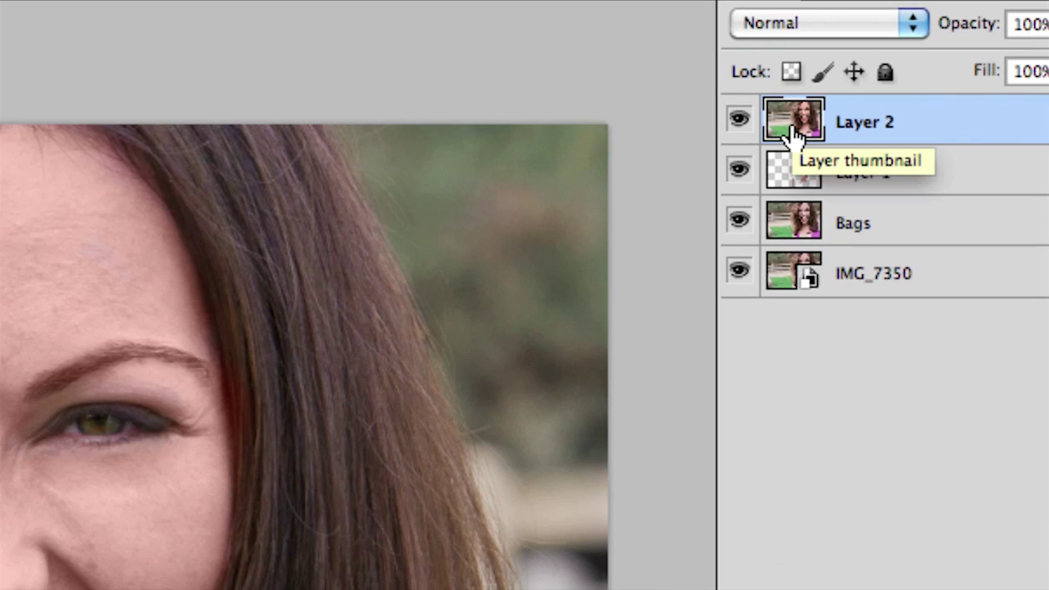
click(775, 127)
click(739, 123)
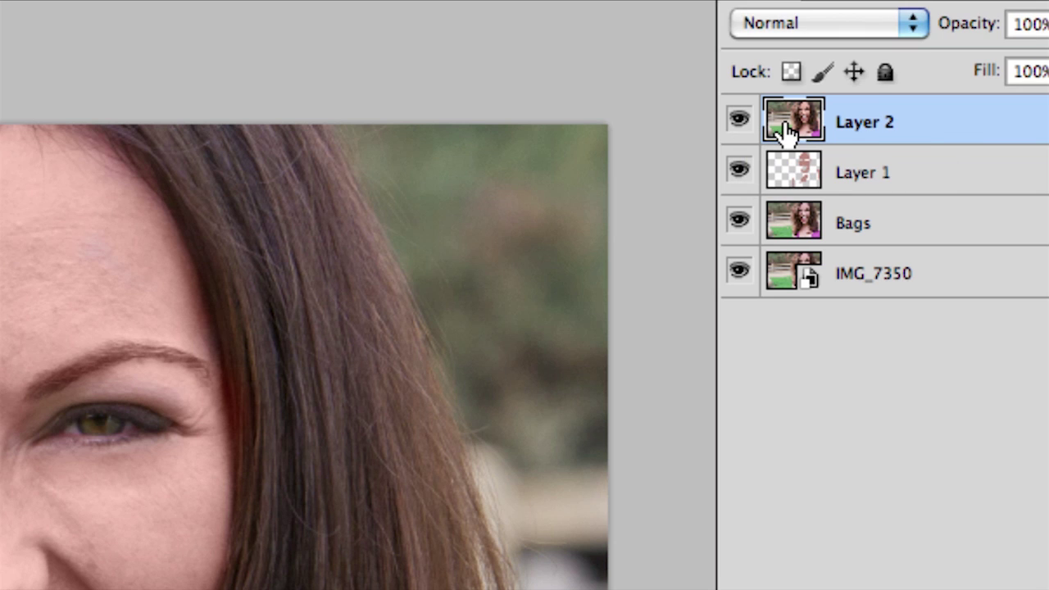
Open the Surface Blur filter for Layer 2 and centre its preview on the face, keeping the dialog clear of it
key(super+minus)
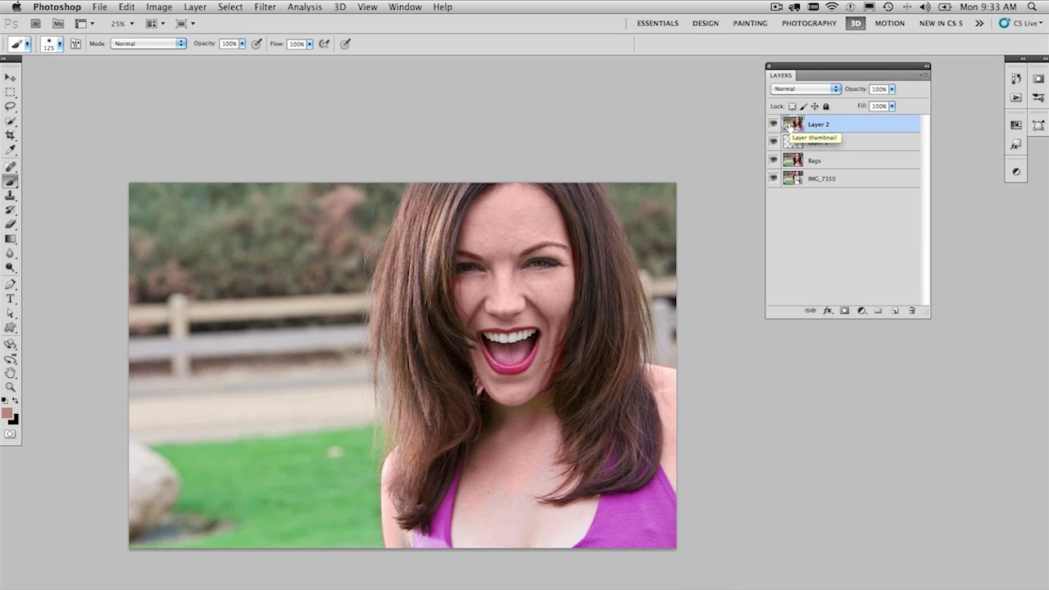
key(super+plus)
key(super+plus)
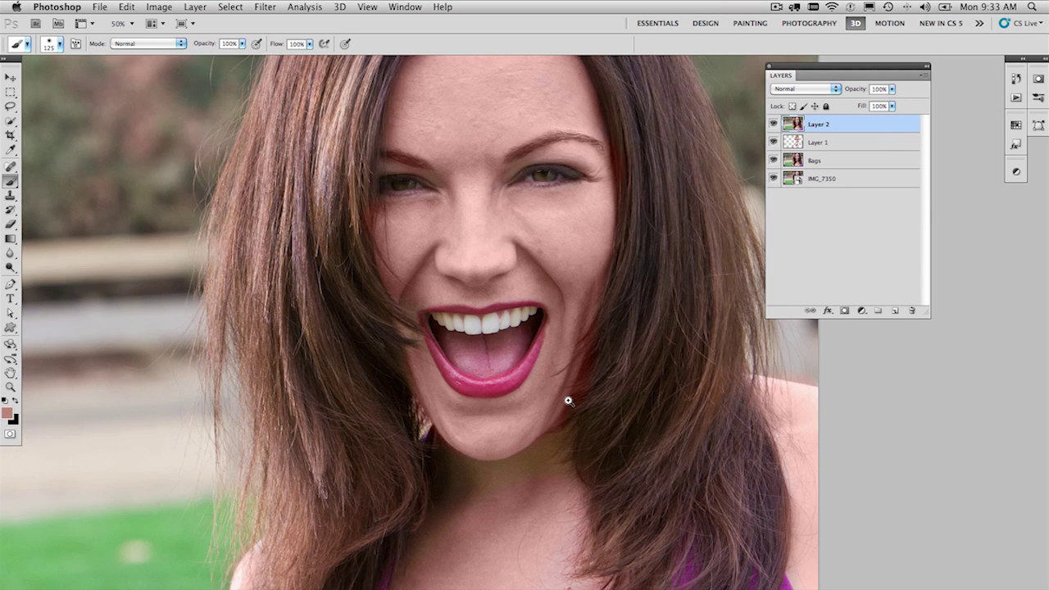
scroll(499, 288, right, 5)
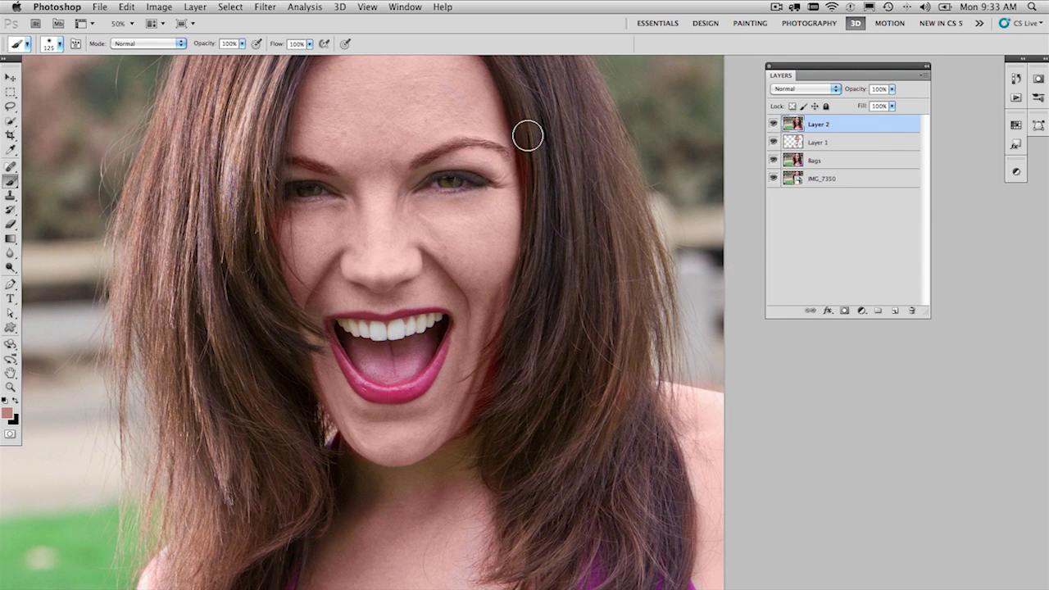
click(282, 10)
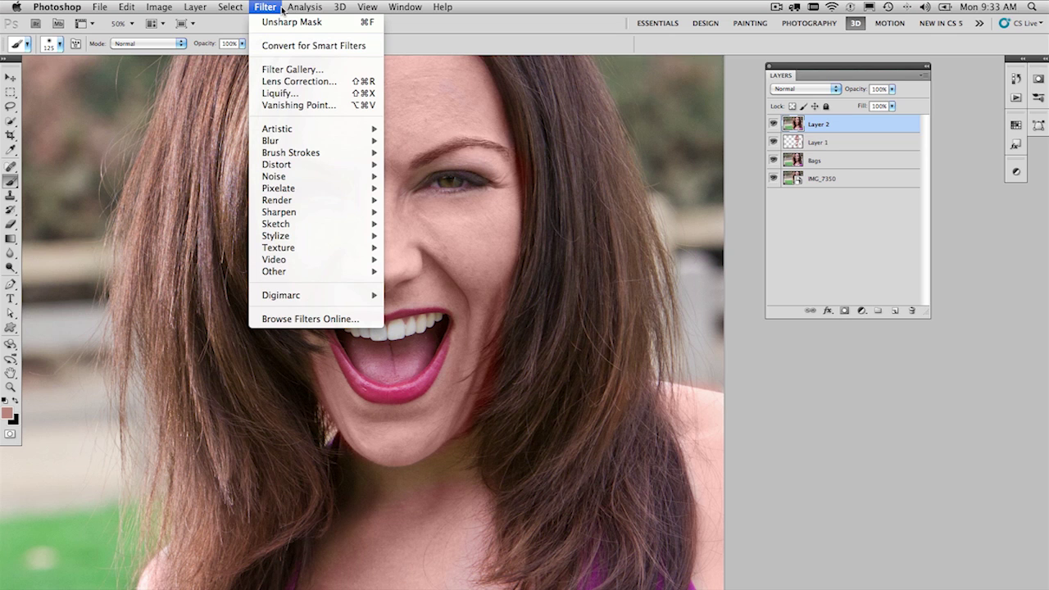
mouse_move(295, 213)
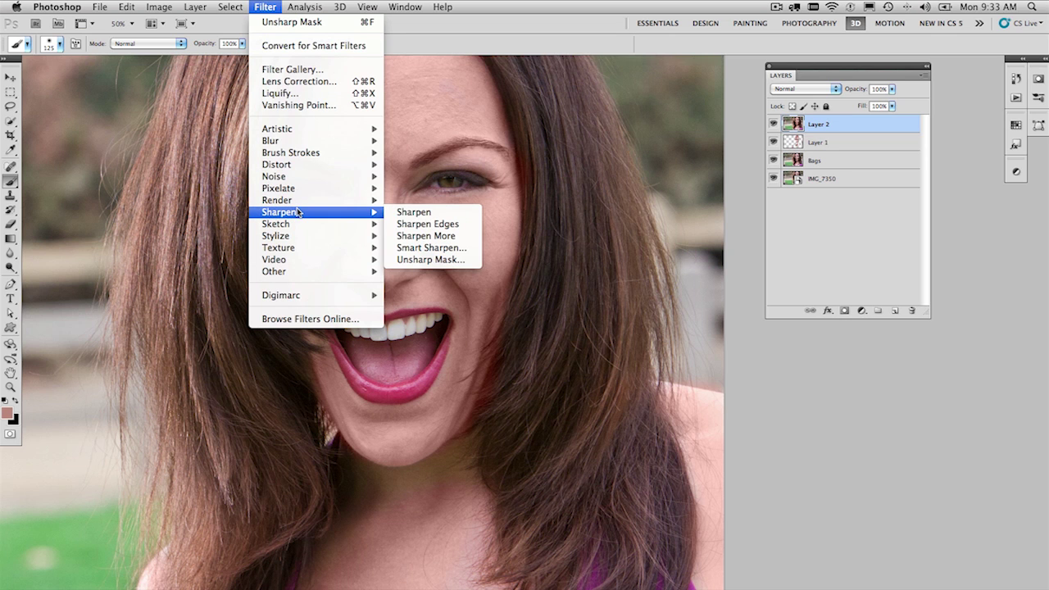
mouse_move(294, 145)
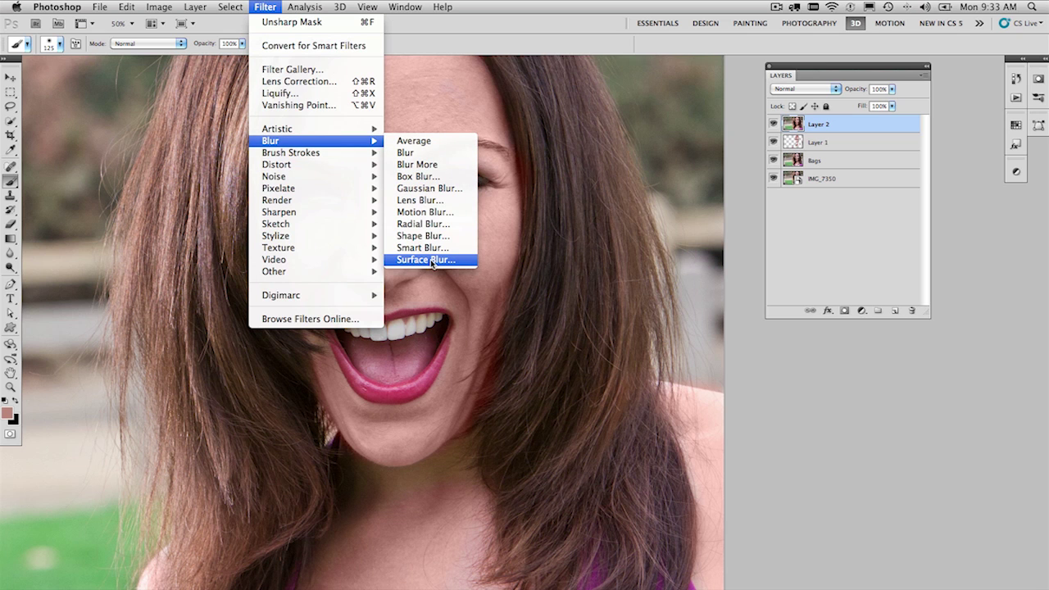
click(426, 259)
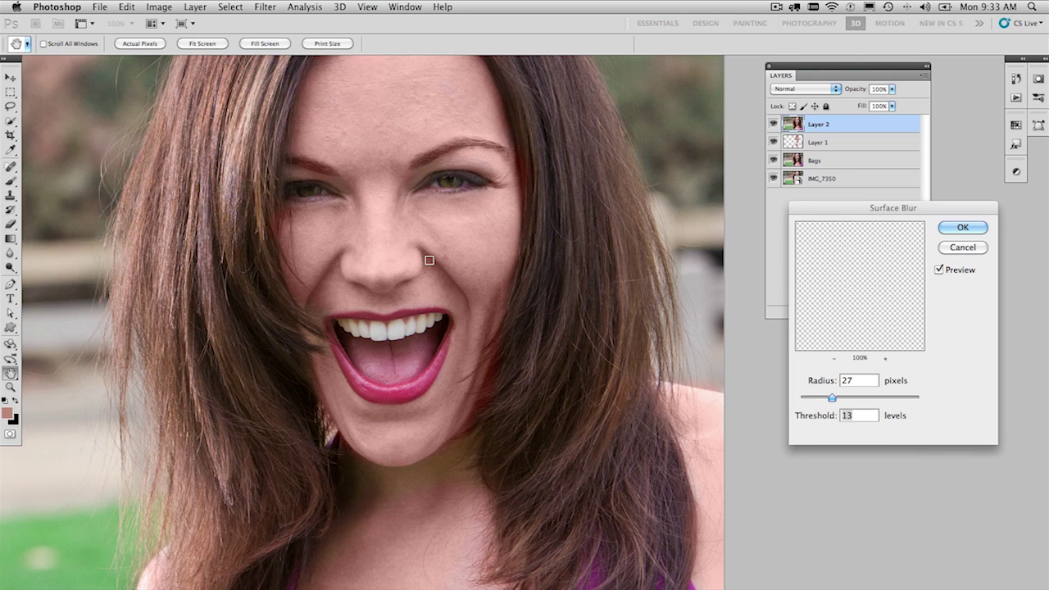
drag(846, 208, 598, 116)
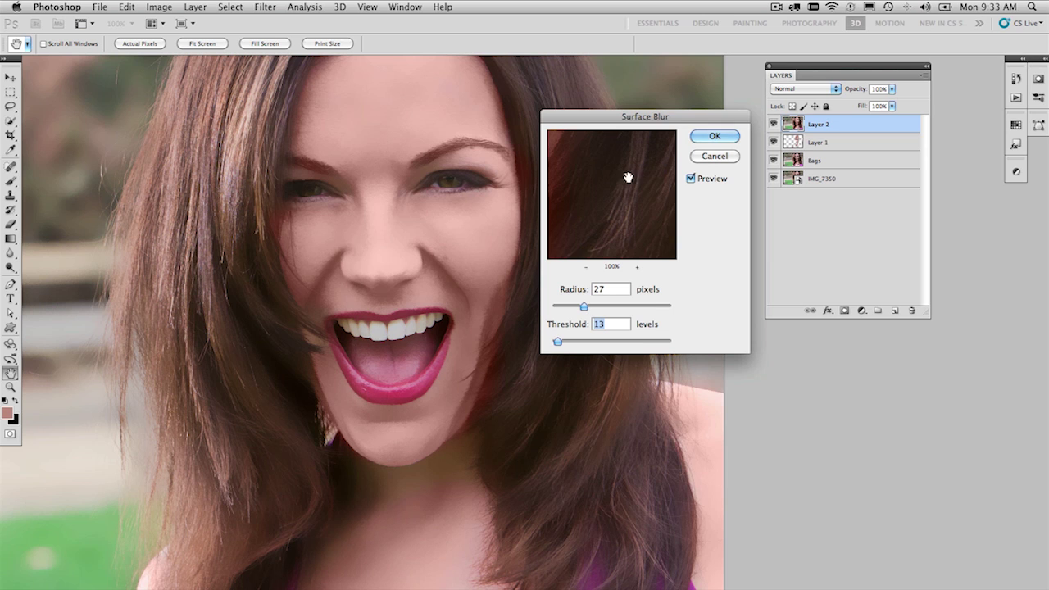
drag(620, 153, 649, 213)
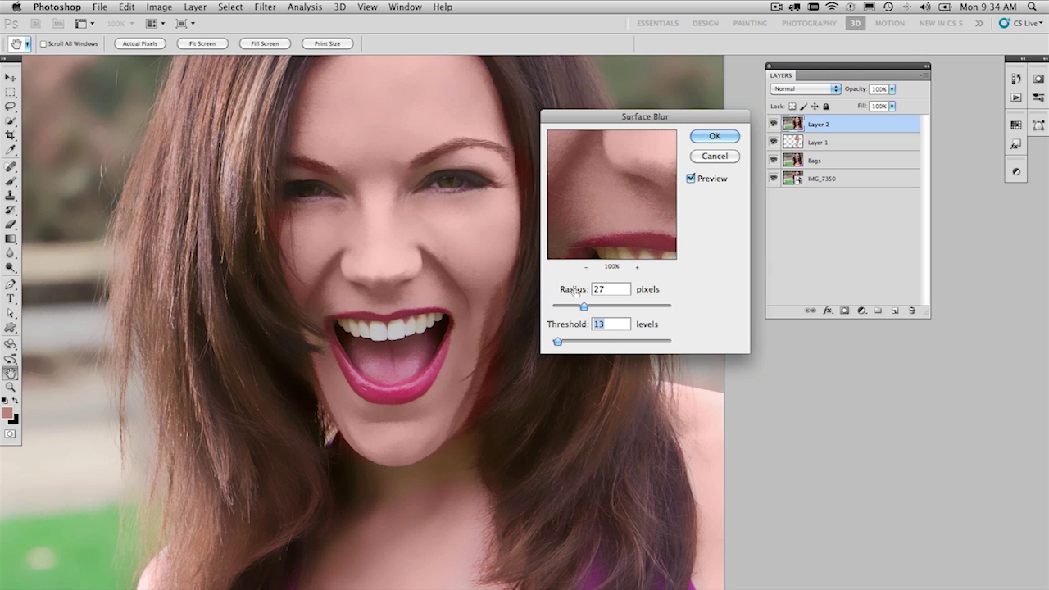
Set the Surface Blur radius to 30 pixels, fine-tune a low threshold that smooths the skin, and apply the filter to Layer 2
drag(554, 308, 594, 310)
drag(593, 309, 591, 309)
drag(579, 171, 629, 219)
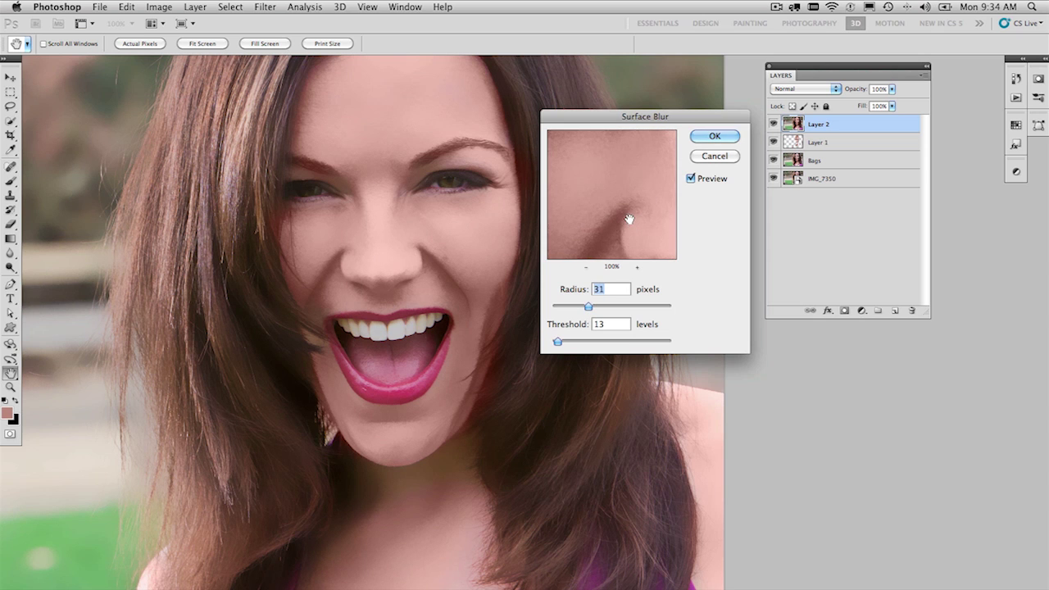
drag(557, 341, 549, 343)
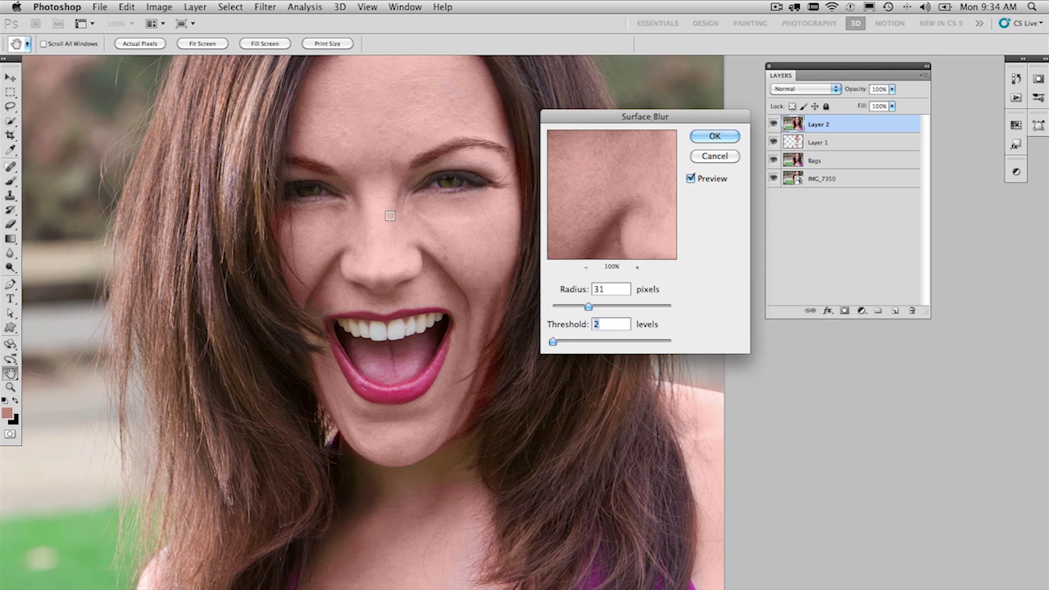
drag(556, 344, 562, 342)
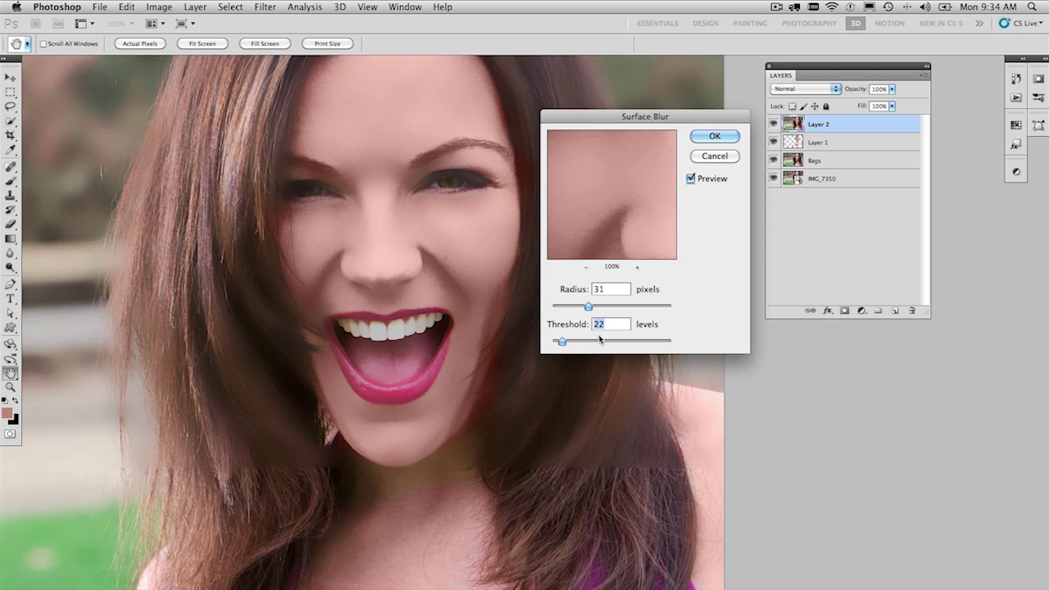
drag(562, 342, 559, 344)
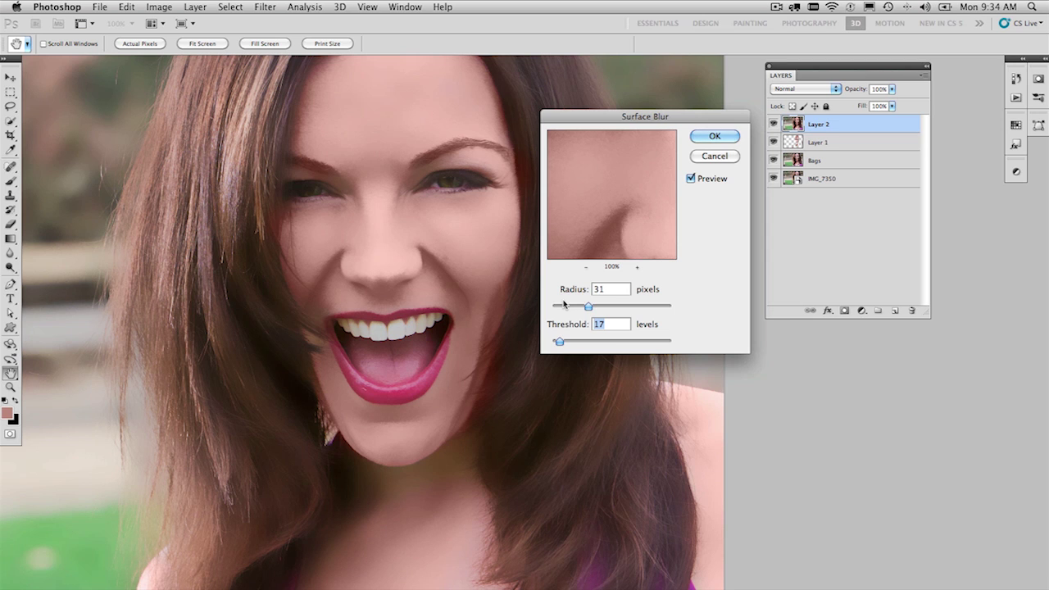
mouse_move(586, 306)
mouse_down()
mouse_move(599, 309)
mouse_move(586, 309)
mouse_up()
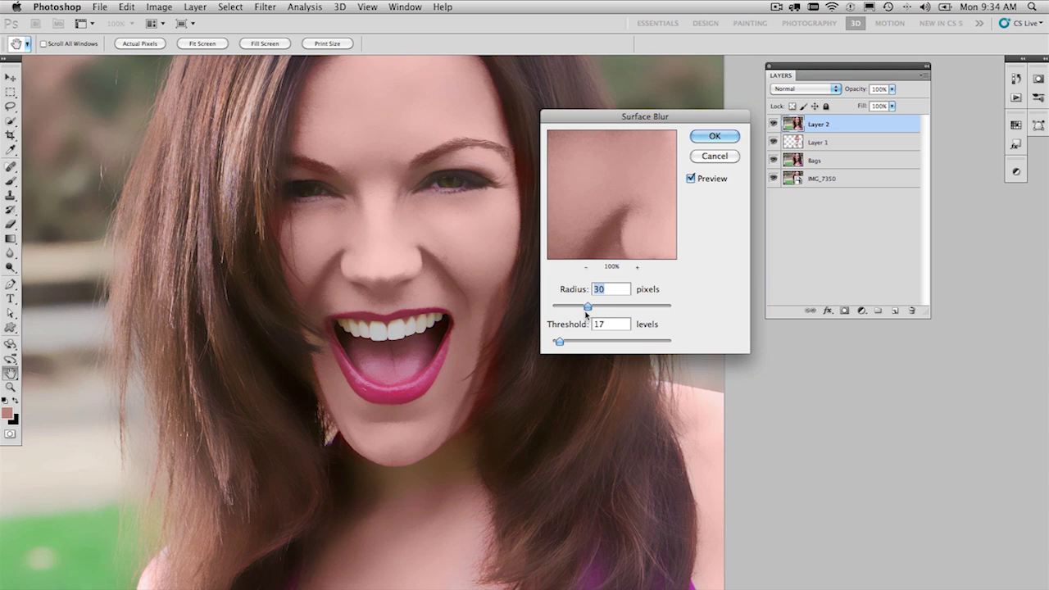
drag(560, 349, 558, 346)
click(710, 137)
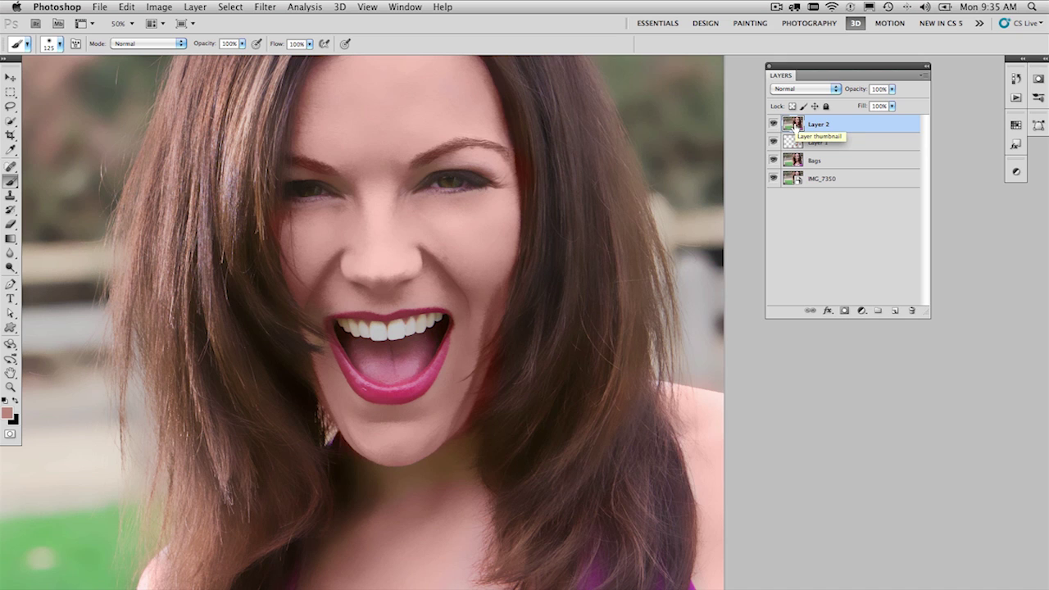
Add a black layer mask to Layer 2 and make white the foreground colour
alt+click(844, 311)
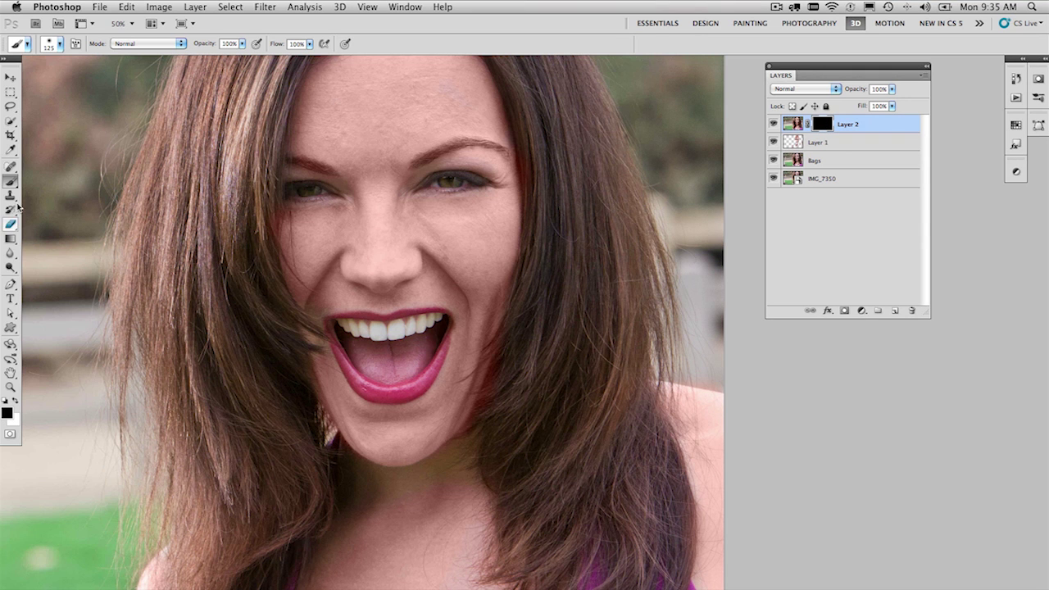
click(15, 403)
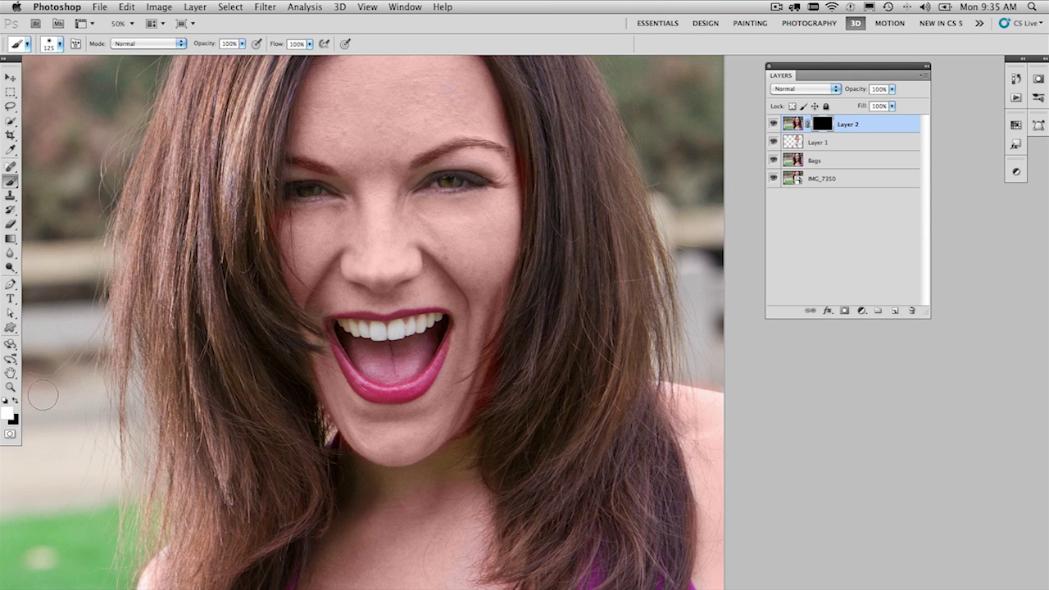
Paint white on Layer 2's mask to reveal the blurred skin across the forehead, finishing its edges with a 100 px brush
super+click(415, 253)
super+click(415, 254)
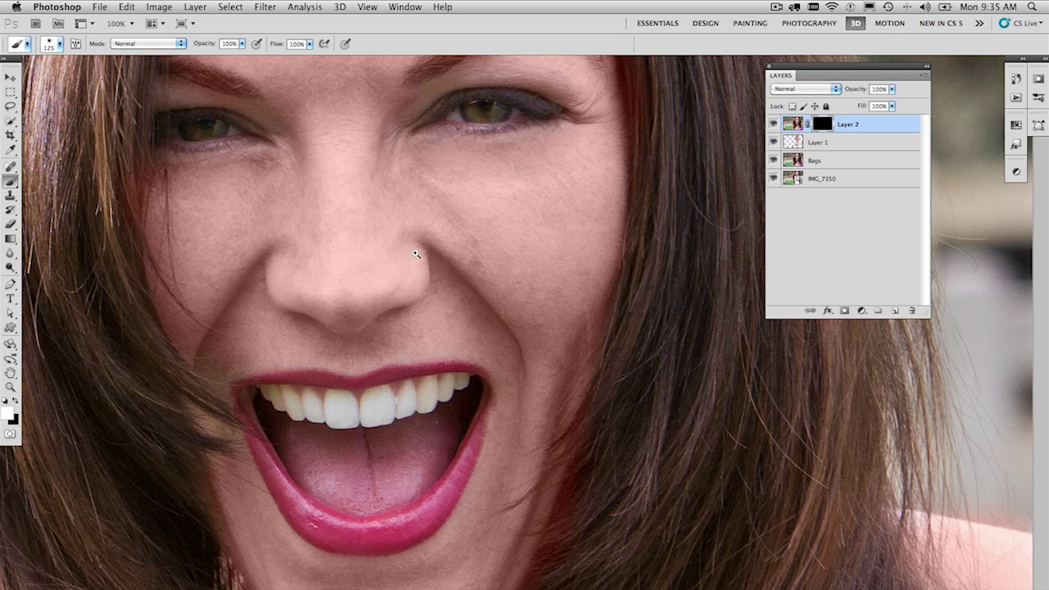
drag(376, 223, 375, 450)
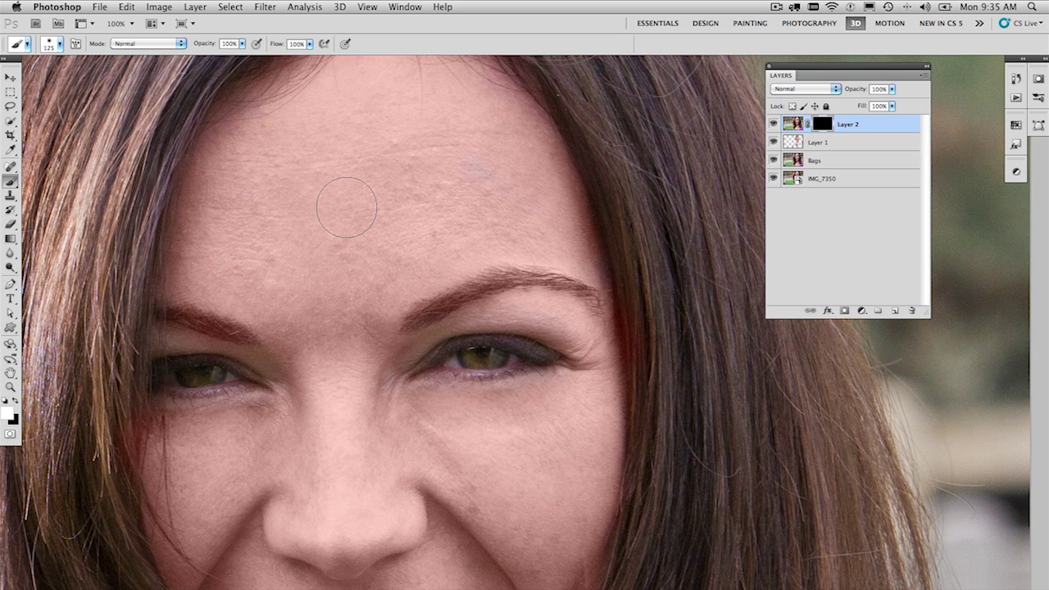
key(bracketright)
key(bracketright)
mouse_move(370, 180)
mouse_down()
mouse_move(394, 170)
mouse_move(302, 227)
mouse_move(365, 136)
mouse_move(408, 111)
mouse_move(321, 135)
mouse_move(270, 198)
mouse_up()
key(bracketleft)
key(bracketleft)
key(bracketleft)
mouse_move(220, 153)
mouse_down()
mouse_move(225, 267)
mouse_move(222, 213)
mouse_up()
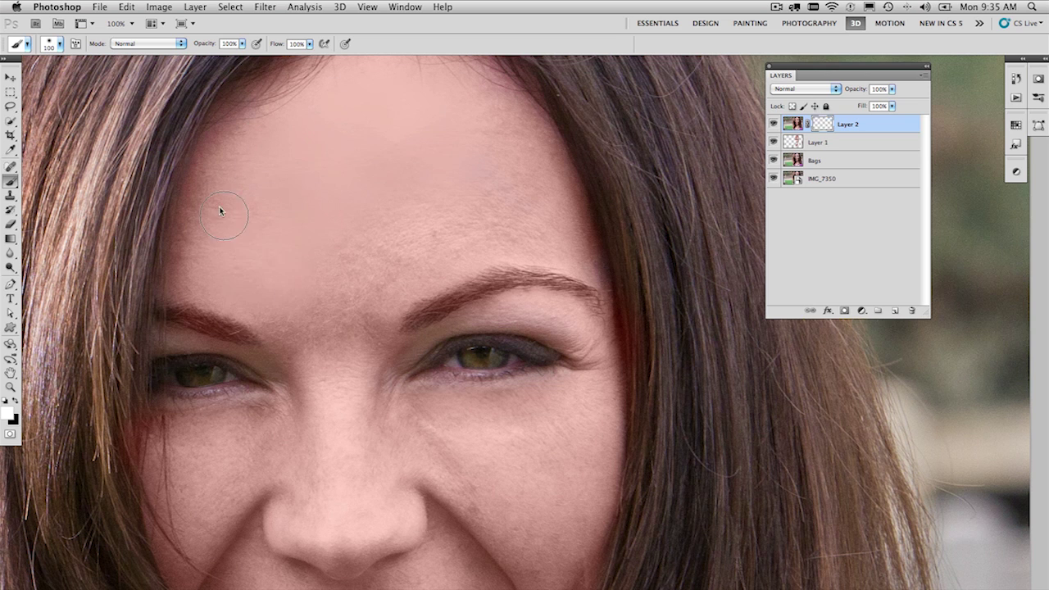
mouse_move(301, 325)
mouse_down()
mouse_move(342, 387)
mouse_move(392, 271)
mouse_move(445, 204)
mouse_move(360, 327)
mouse_move(364, 259)
mouse_move(334, 323)
mouse_move(353, 270)
mouse_move(403, 267)
mouse_move(505, 226)
mouse_move(569, 230)
mouse_move(544, 178)
mouse_move(506, 136)
mouse_move(472, 218)
mouse_up()
drag(388, 150, 383, 198)
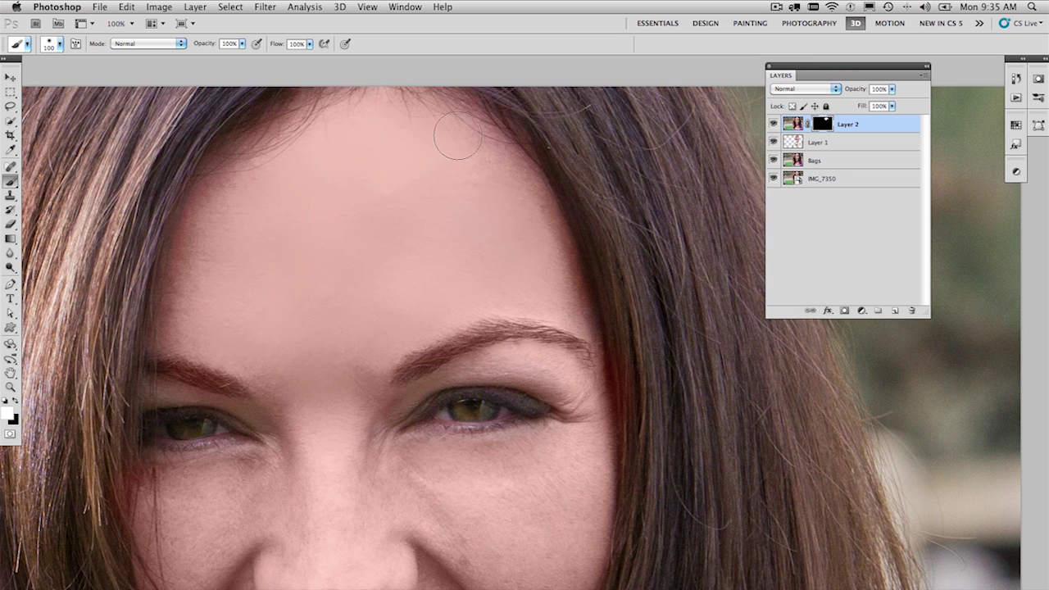
Reveal the smoothed skin on the cheeks, around the nose and over the chin, reducing the mask brush to 45 px around the mouth
scroll(429, 237, down, 5)
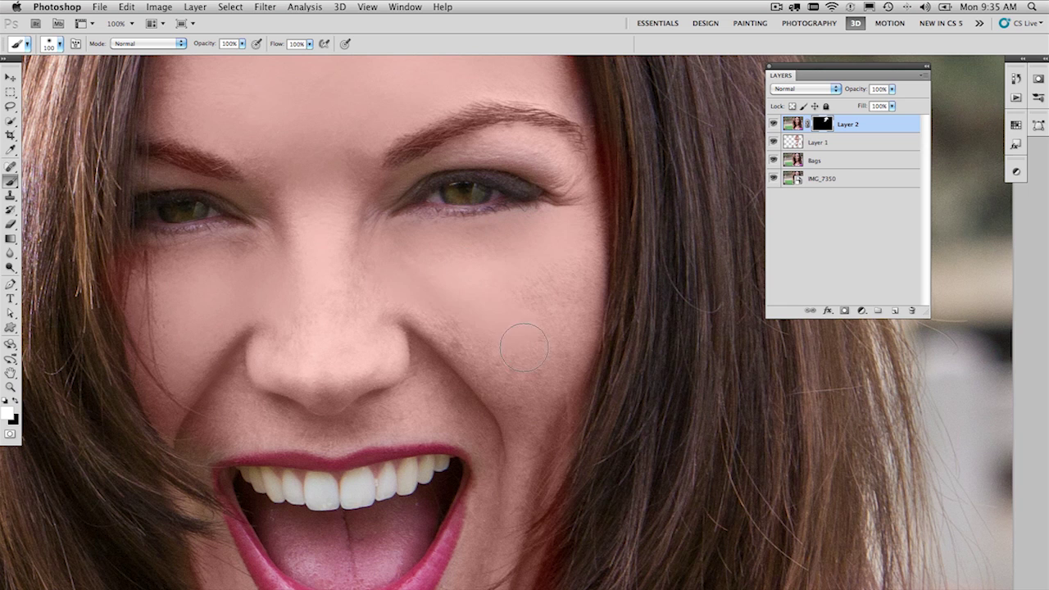
mouse_move(521, 262)
mouse_down()
mouse_move(547, 346)
mouse_move(541, 308)
mouse_move(549, 397)
mouse_move(580, 275)
mouse_move(533, 539)
mouse_up()
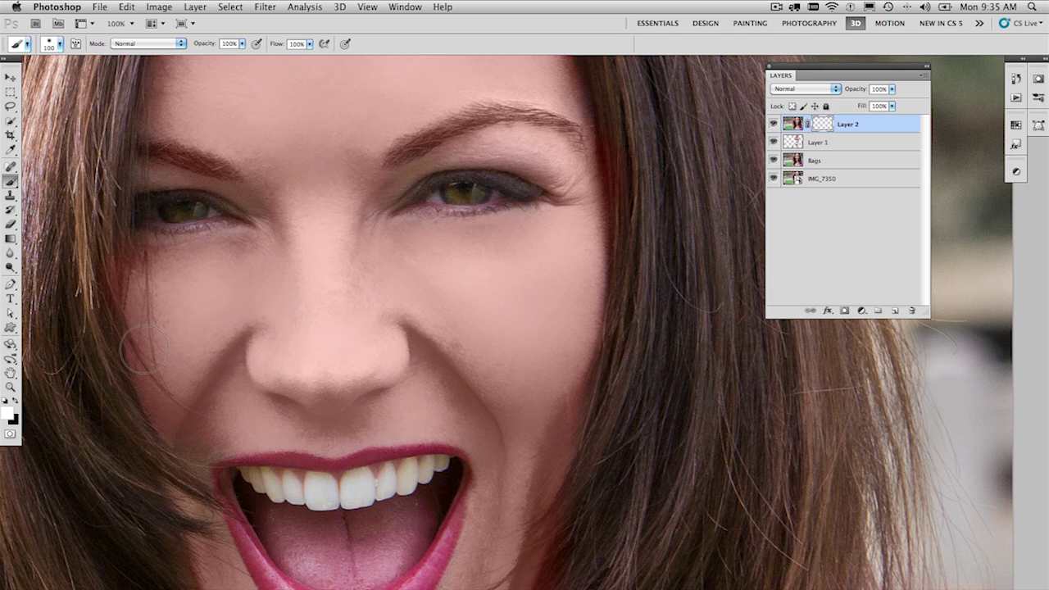
scroll(342, 431, down, 5)
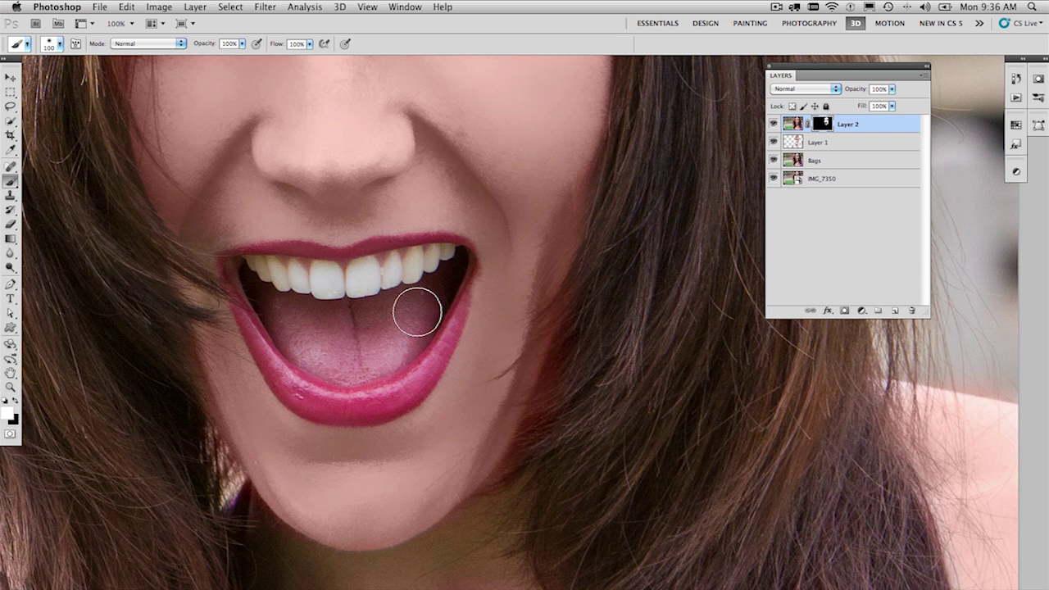
key(bracketleft)
key(bracketleft)
key(bracketleft)
key(bracketleft)
key(bracketleft)
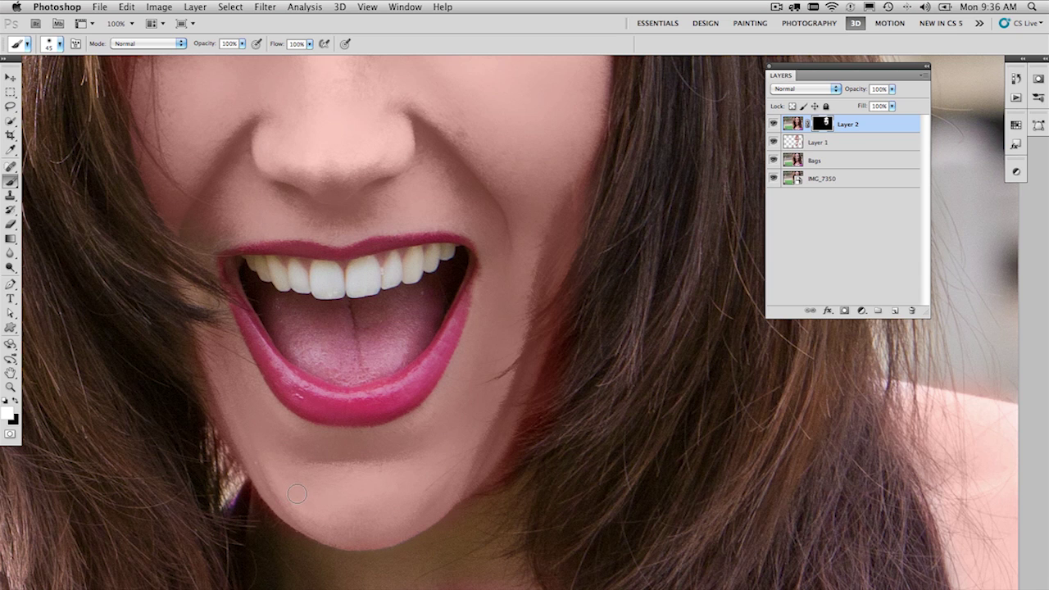
Extend the smoothing mask over the neck, chest and shoulder with a 175 px brush
key(bracketright)
key(super+minus)
key(super+0)
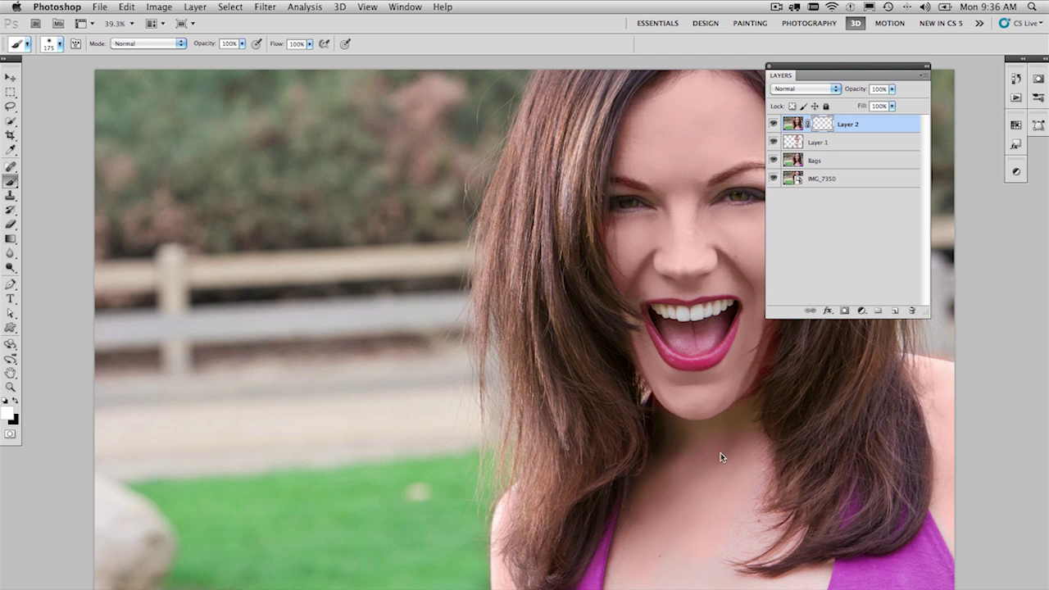
key(super+z)
Isolate Layer 2 to find missed spots, fill the nose gap on its mask with an 80 px brush, and show the other layers again
drag(773, 142, 771, 185)
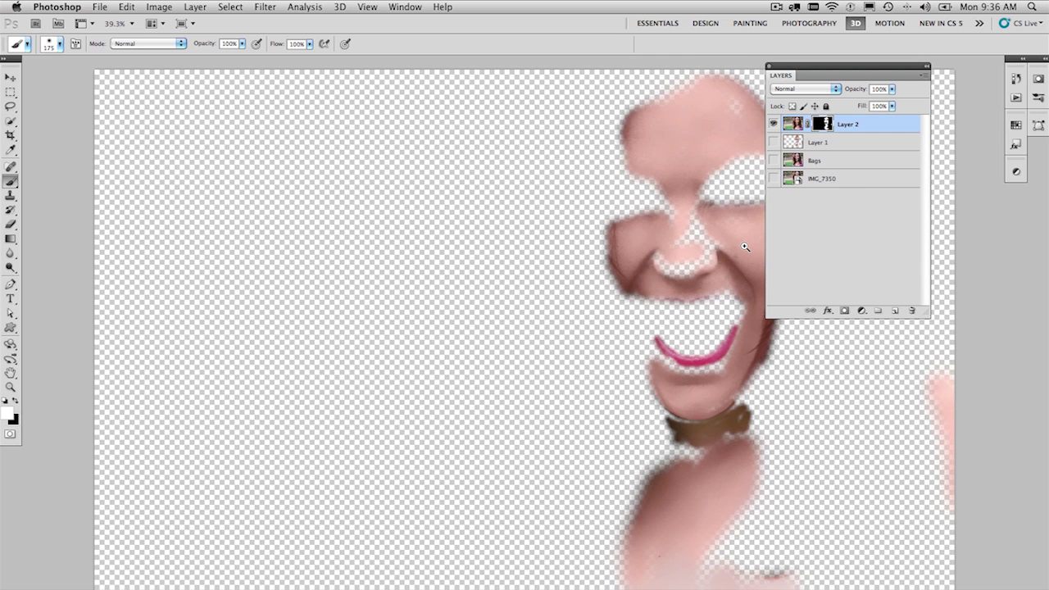
scroll(744, 247, up, 2)
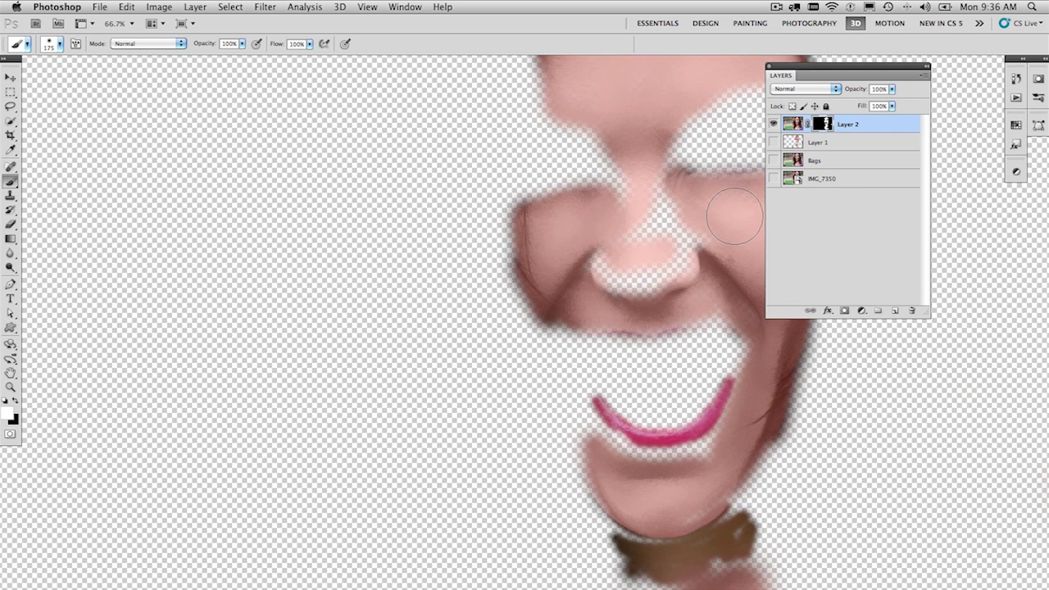
key(bracketleft)
key(bracketleft)
key(bracketleft)
key(bracketleft)
key(bracketleft)
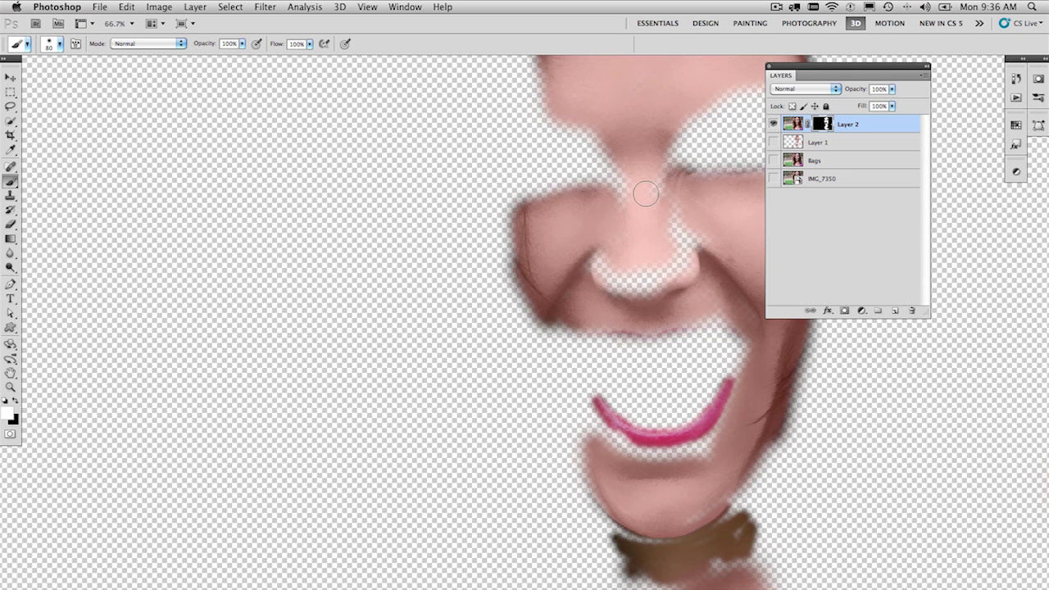
drag(776, 142, 775, 189)
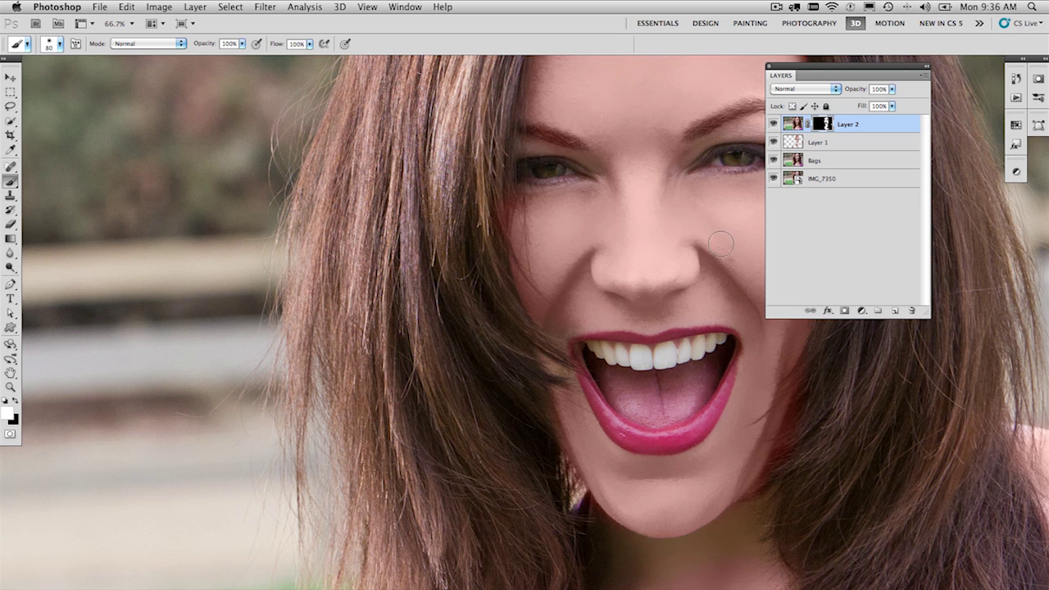
Create a new layer above Layer 2 in Overlay mode, filled with the overlay-neutral 50% gray
drag(654, 175, 645, 244)
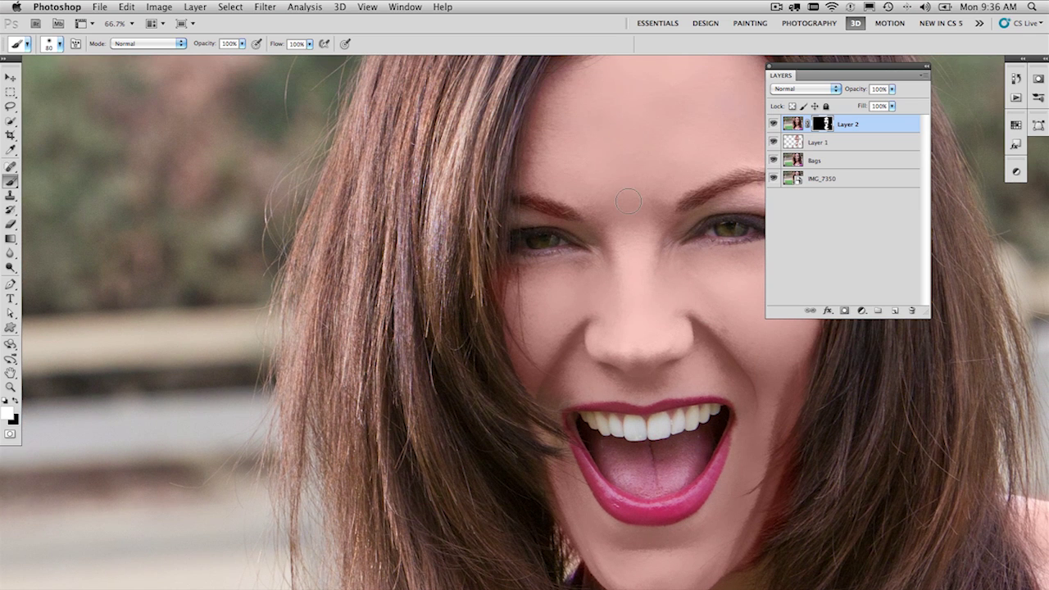
key(super+0)
drag(713, 241, 449, 248)
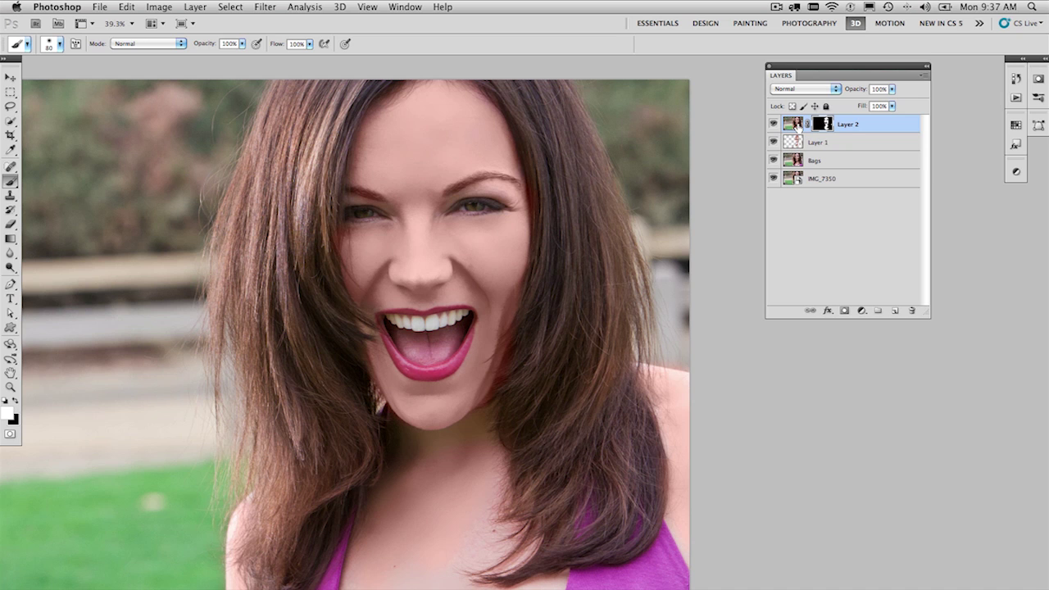
click(895, 312)
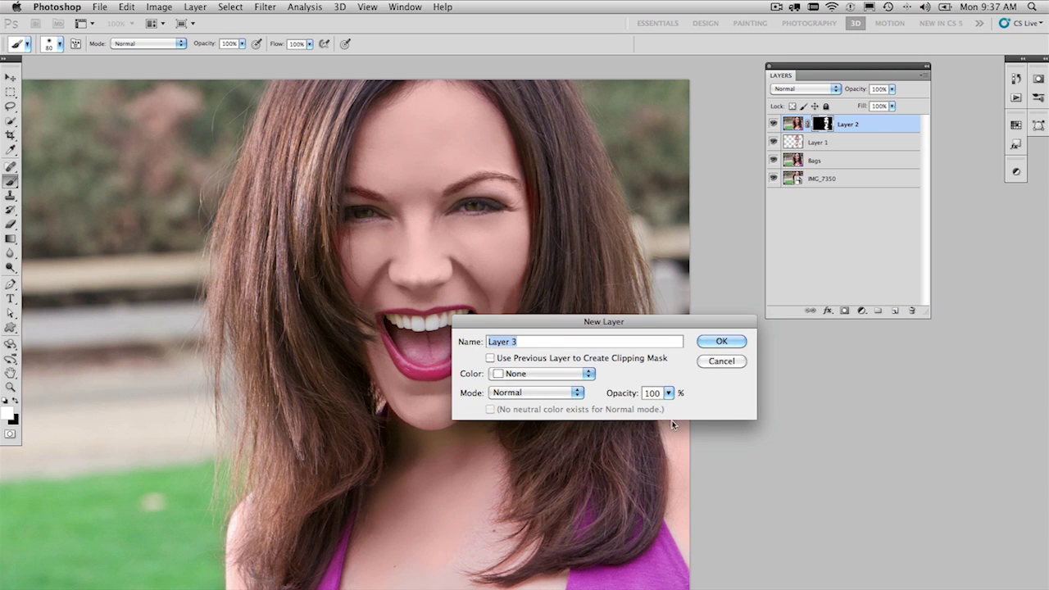
click(563, 393)
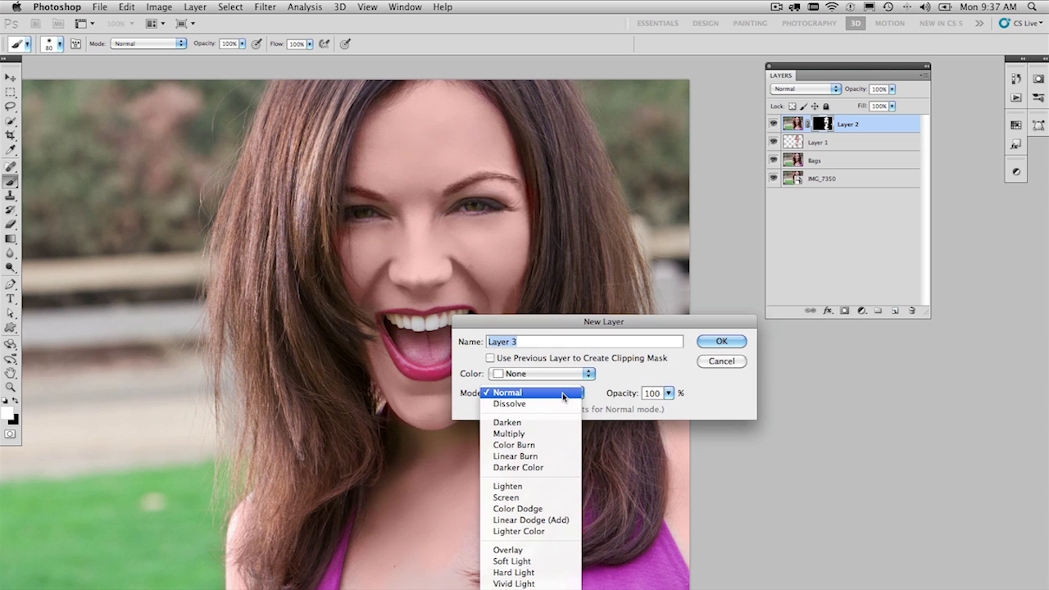
click(540, 554)
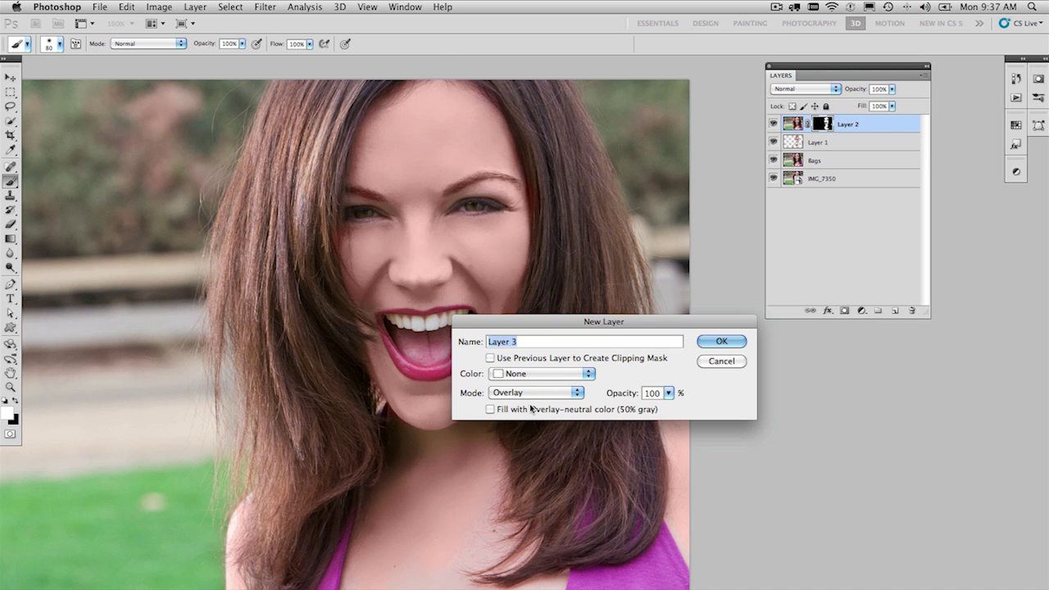
click(533, 409)
click(711, 343)
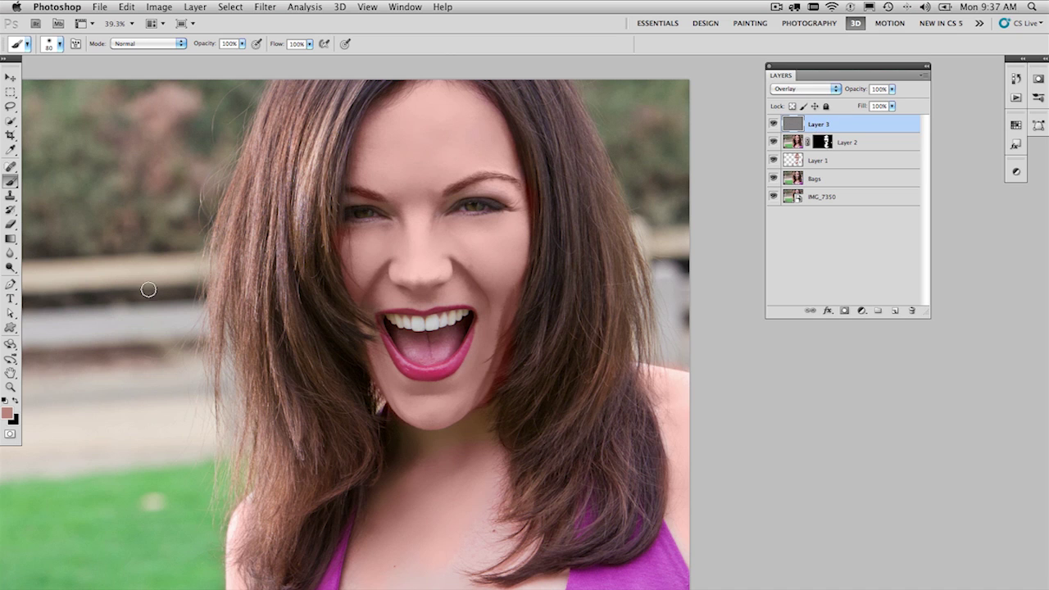
Lighten both eyes on the gray Overlay layer by painting with white, using a 20 px brush at 21% opacity
click(5, 400)
click(16, 400)
click(486, 211)
click(476, 235)
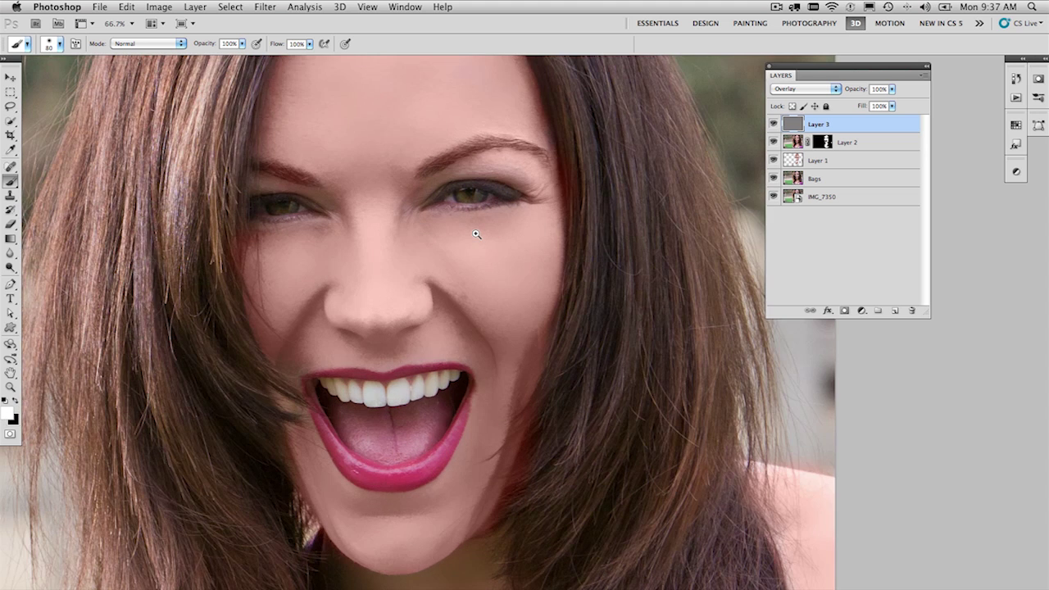
click(478, 233)
drag(462, 190, 452, 232)
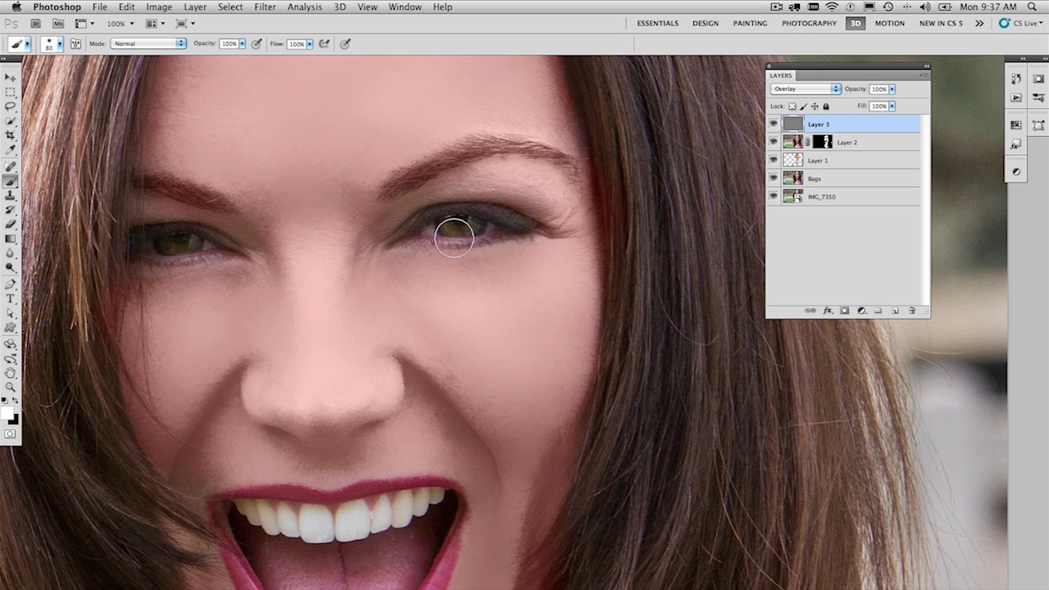
key(bracketleft)
key(bracketleft)
key(bracketleft)
key(bracketleft)
key(bracketleft)
key(bracketleft)
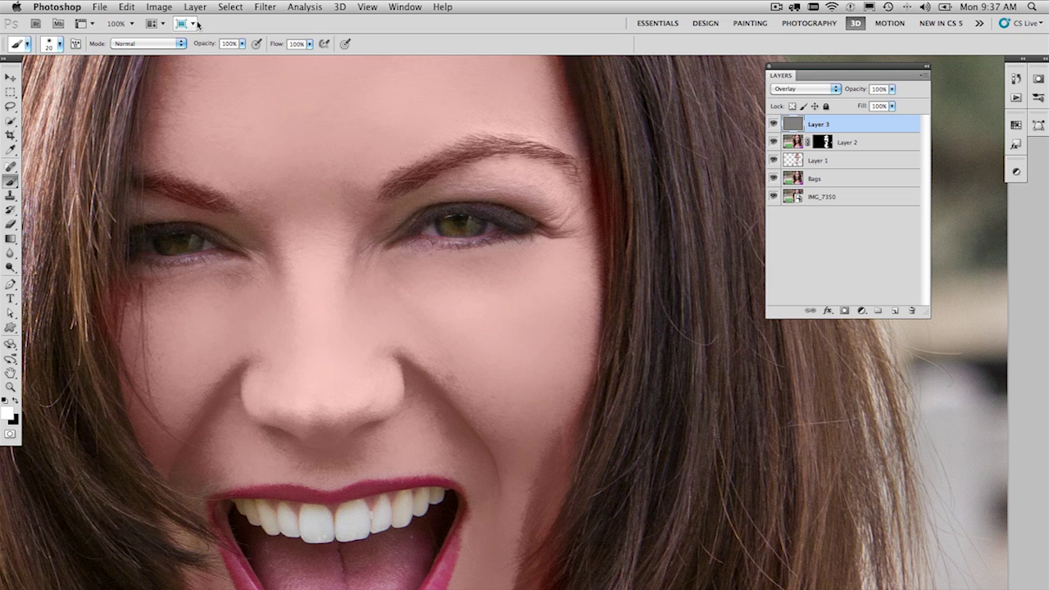
drag(210, 49, 162, 49)
mouse_move(413, 236)
mouse_down()
mouse_move(458, 237)
mouse_move(447, 224)
mouse_move(434, 232)
mouse_move(444, 235)
mouse_move(424, 233)
mouse_move(492, 227)
mouse_up()
mouse_move(178, 264)
mouse_down()
mouse_move(187, 255)
mouse_move(150, 238)
mouse_move(211, 243)
mouse_move(162, 245)
mouse_up()
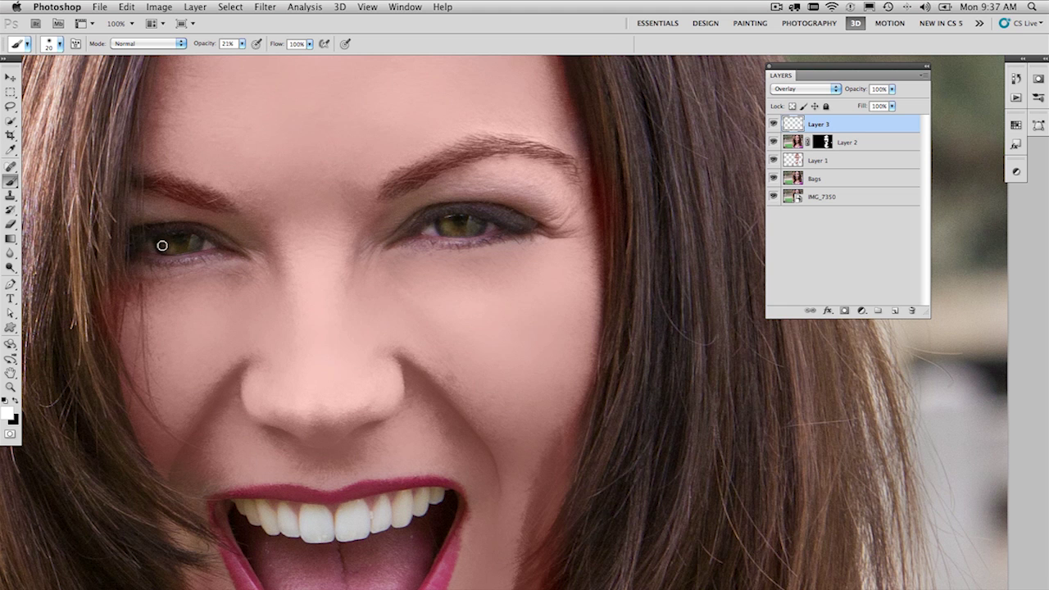
Darken the outlines of both eyes on the Overlay layer by painting with black, using a 9 px brush at 21% opacity
alt+super+click(375, 303)
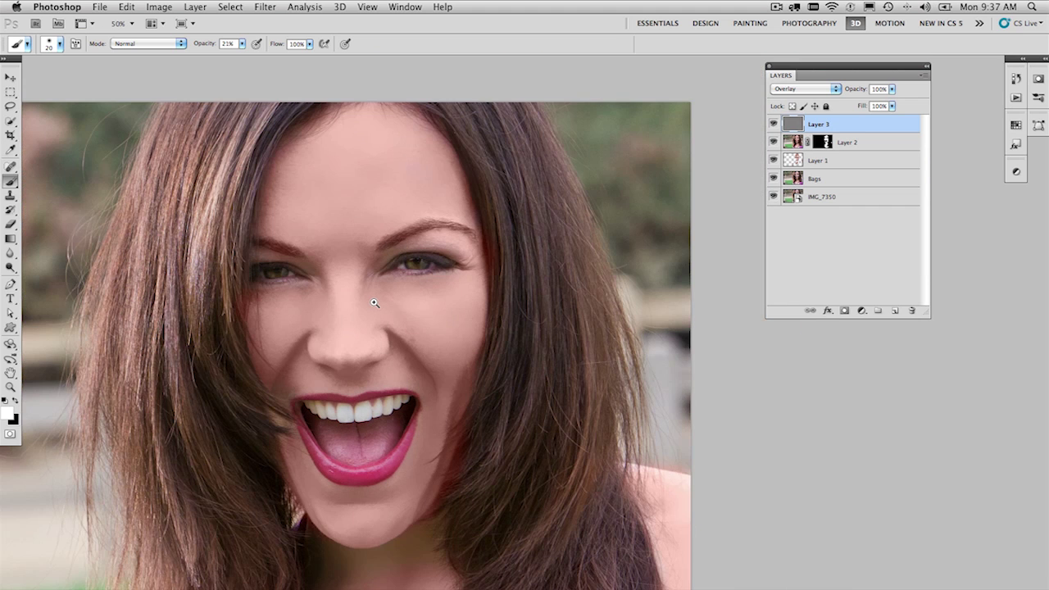
drag(385, 261, 472, 186)
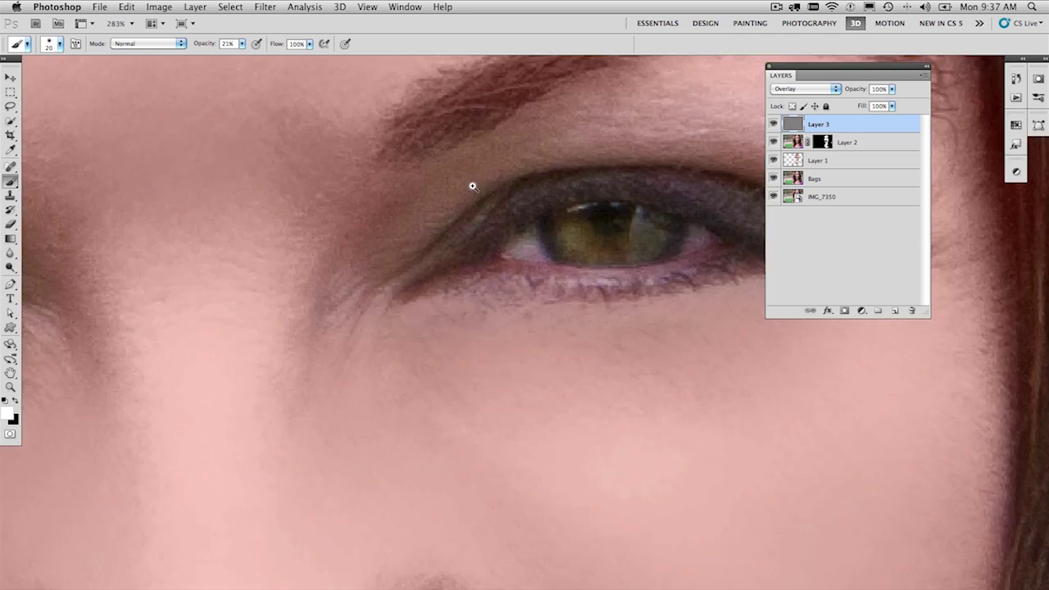
key(super+1)
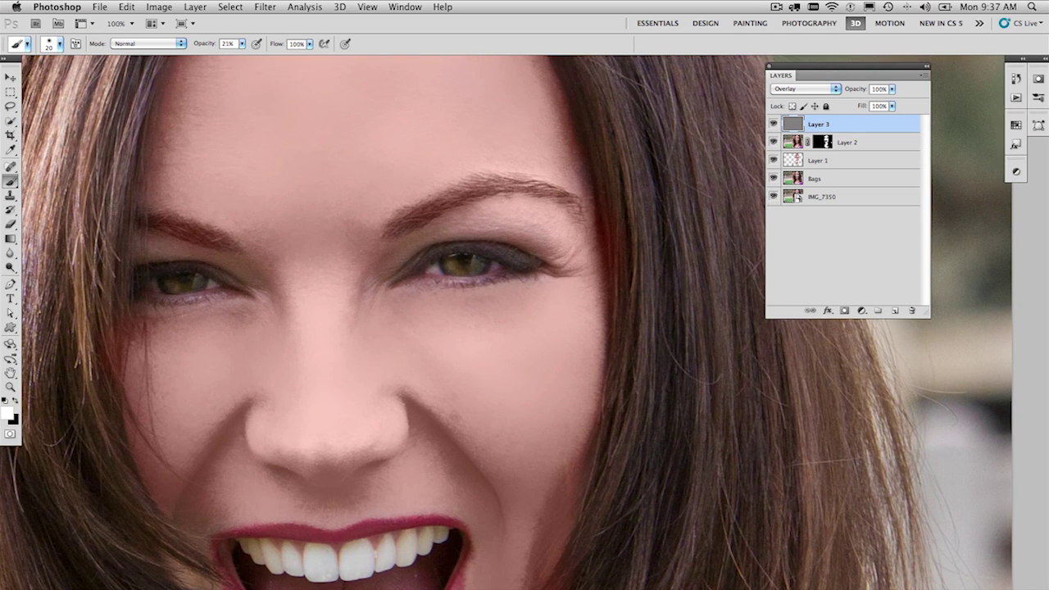
key(x)
mouse_move(165, 271)
mouse_down()
mouse_move(139, 276)
mouse_move(213, 272)
mouse_up()
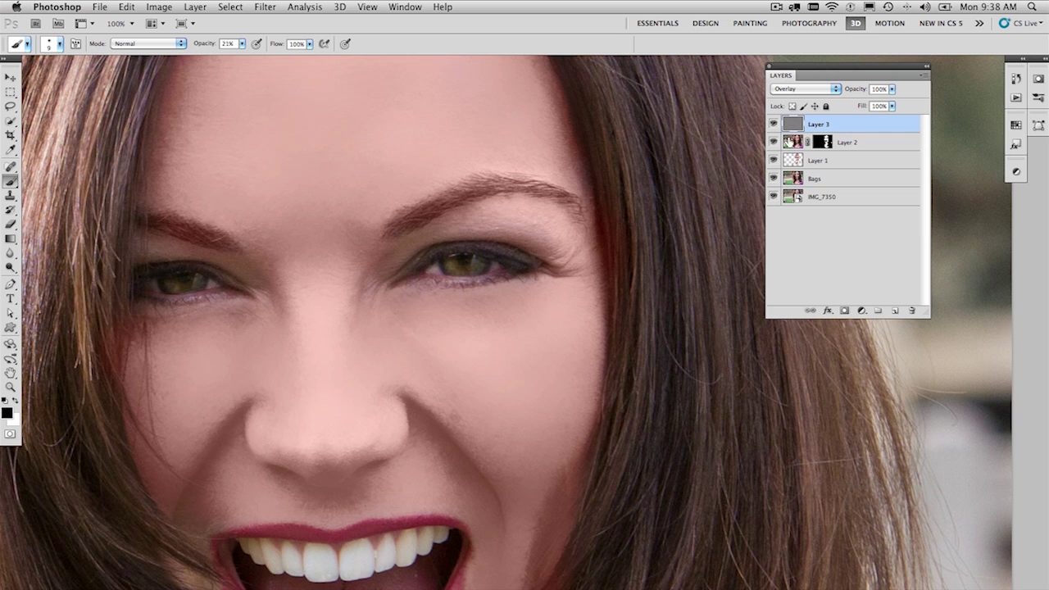
Compare the portrait with and without the gray Overlay layer, both close up and at 33.3% zoom
click(774, 124)
click(774, 123)
click(773, 124)
click(773, 123)
alt+click(453, 334)
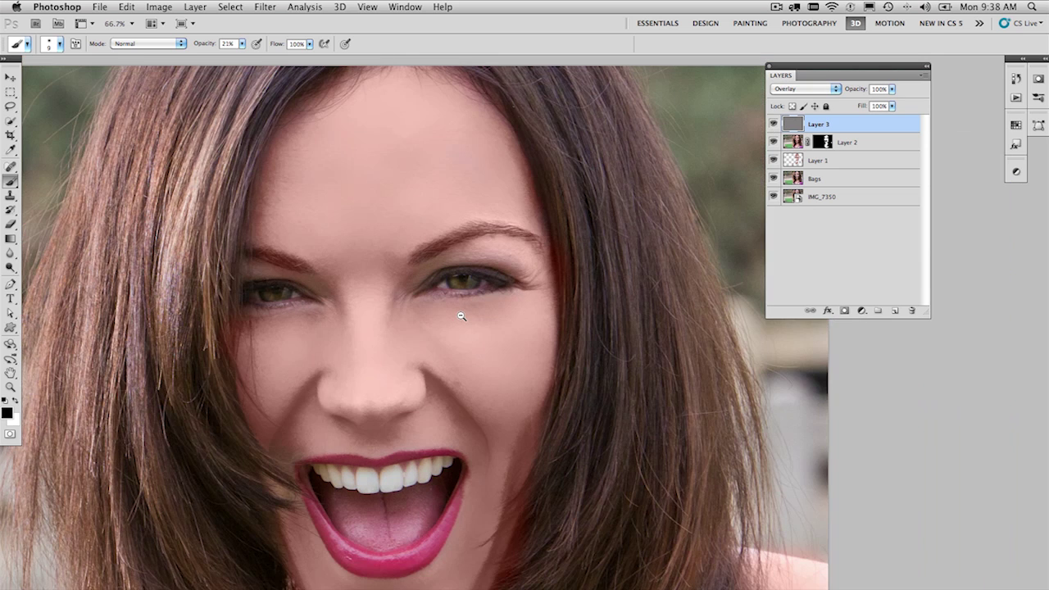
alt+click(458, 368)
alt+click(468, 344)
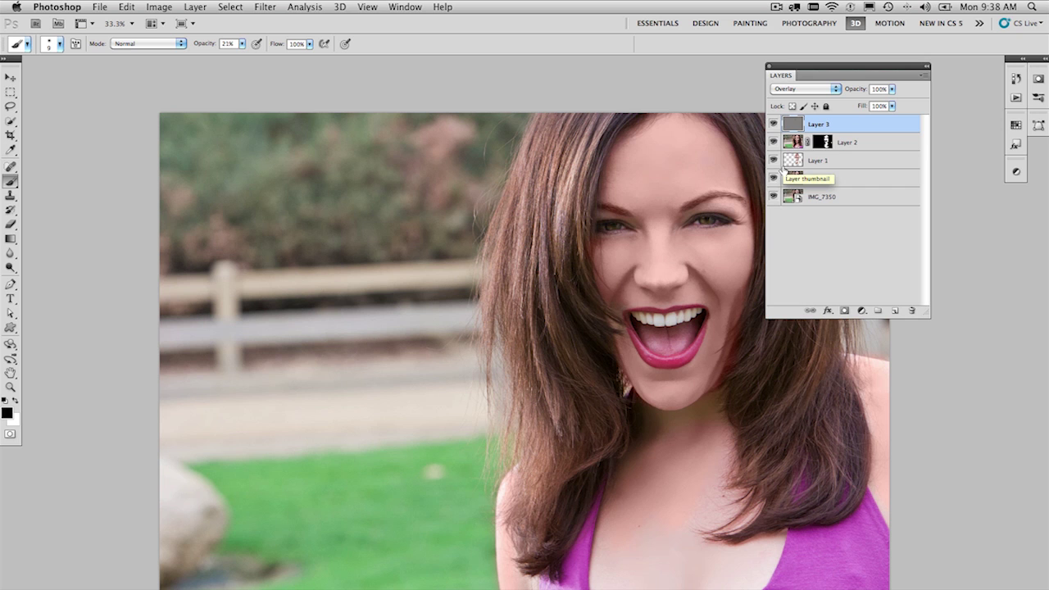
mouse_move(774, 124)
mouse_down()
mouse_move(774, 177)
mouse_move(773, 124)
mouse_up()
drag(677, 285, 485, 271)
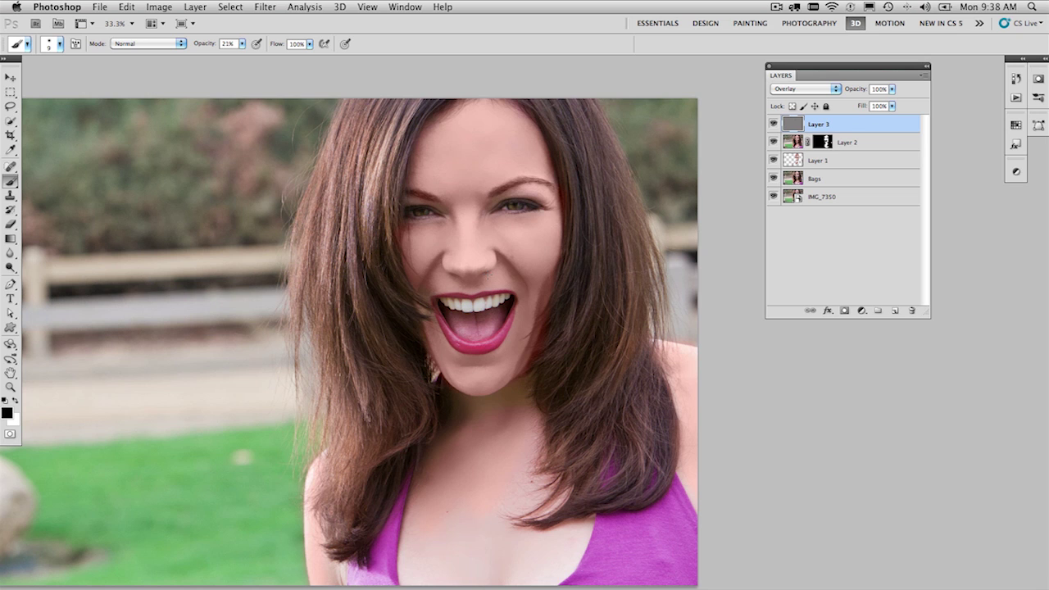
Stamp all visible layers into a new top layer and soften it with a Gaussian Blur
key(super+alt+shift+e)
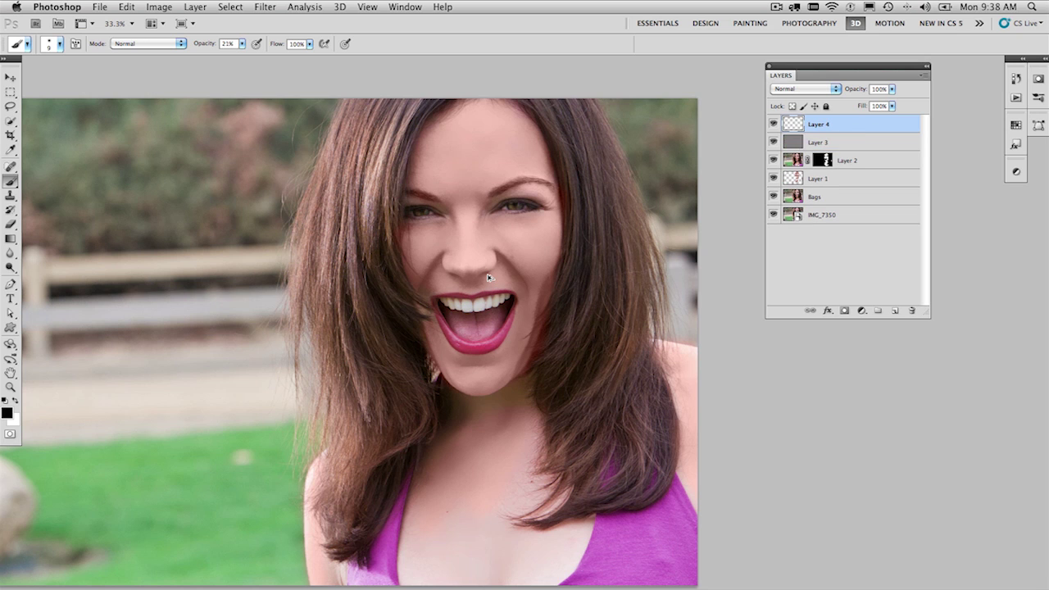
click(317, 6)
mouse_move(267, 7)
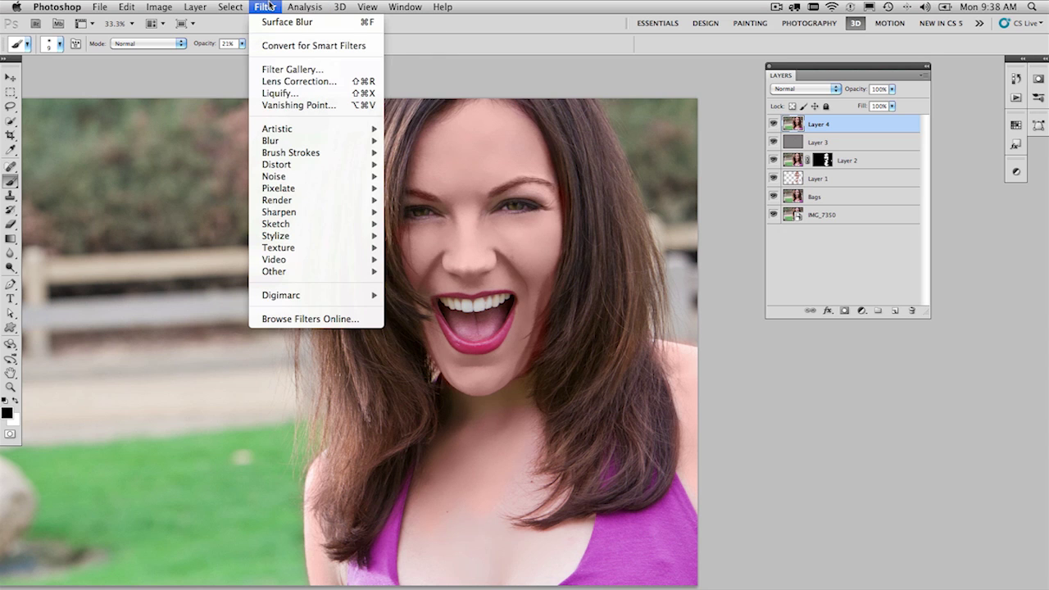
mouse_move(299, 142)
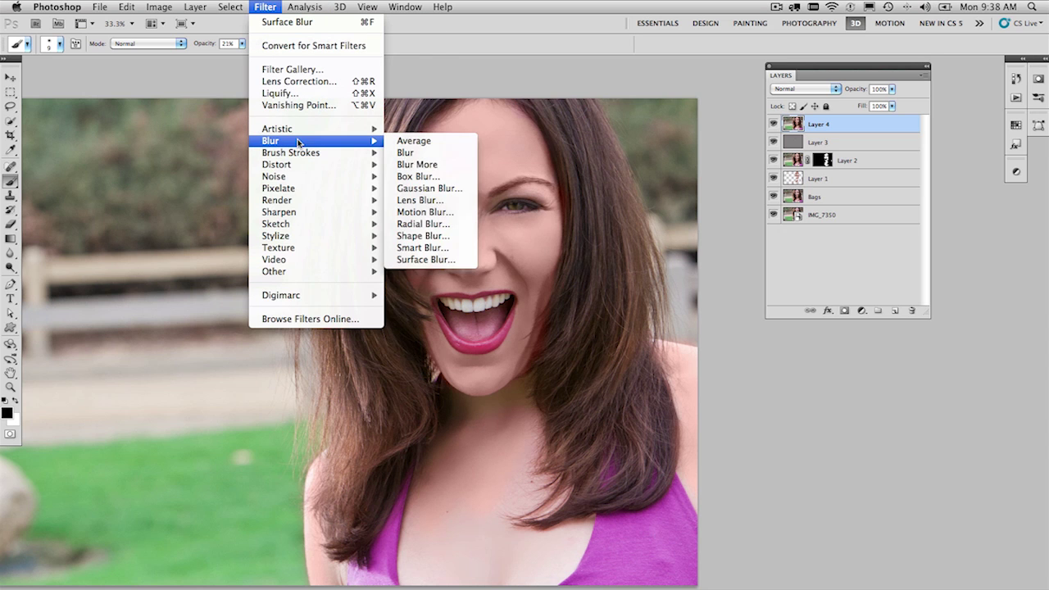
click(435, 188)
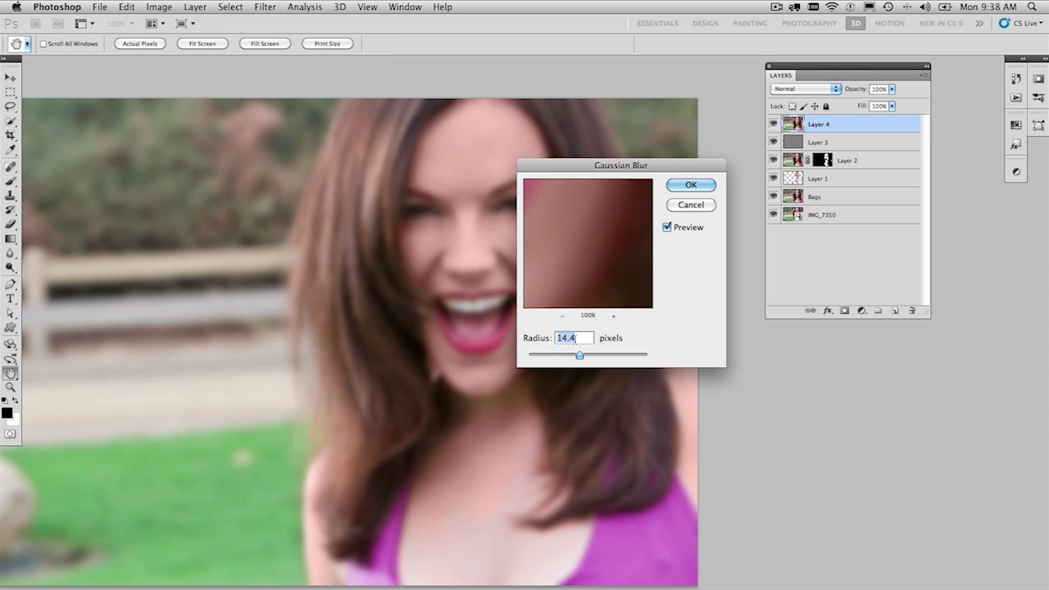
drag(579, 355, 583, 355)
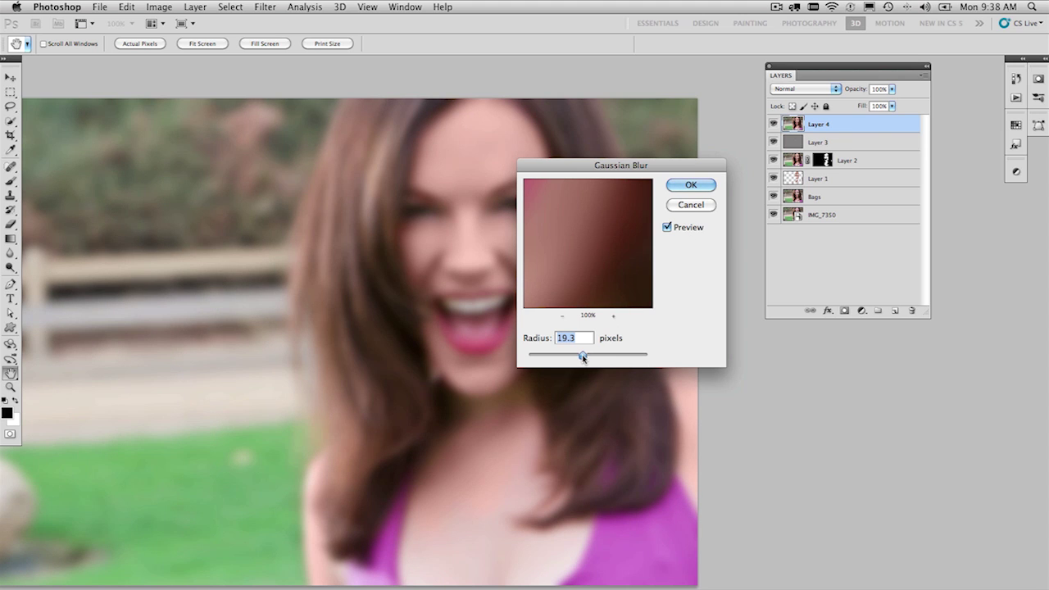
drag(582, 354, 581, 355)
click(691, 185)
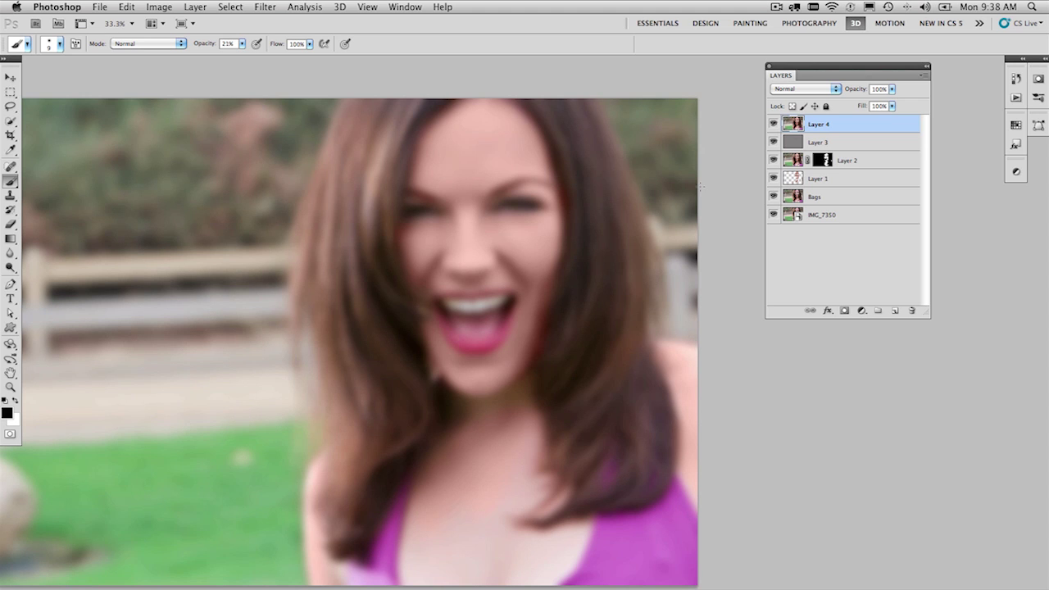
Set the blurred top layer's blend mode to Soft Light and compare the image with and without it
click(793, 89)
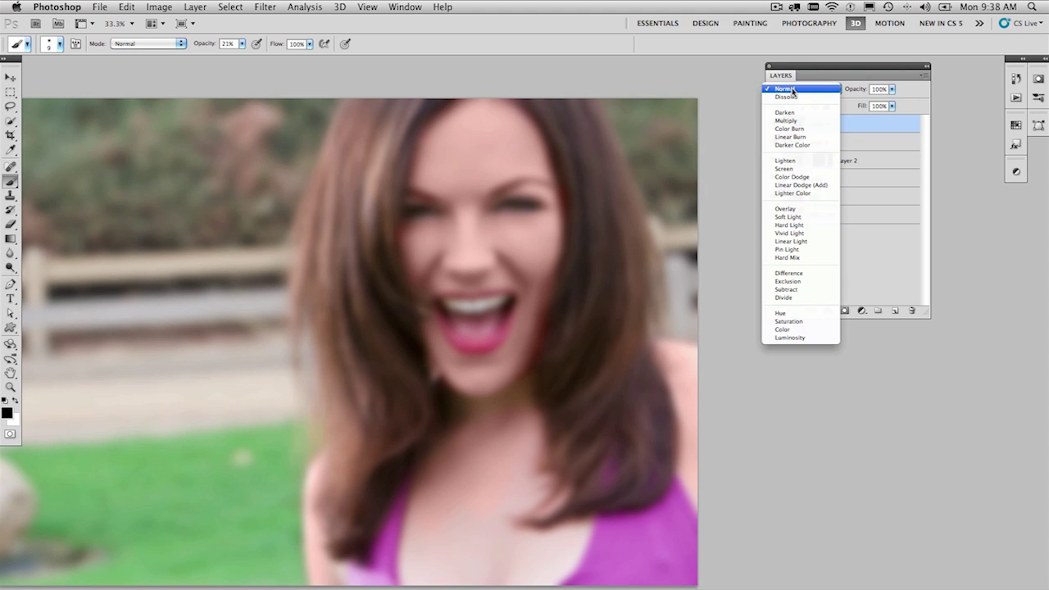
click(799, 217)
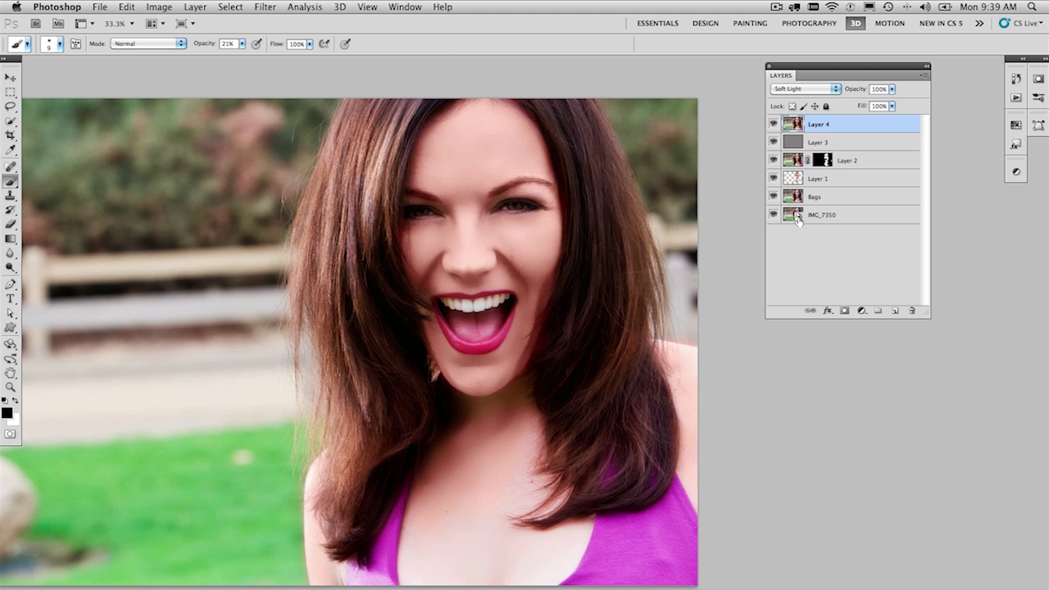
click(772, 123)
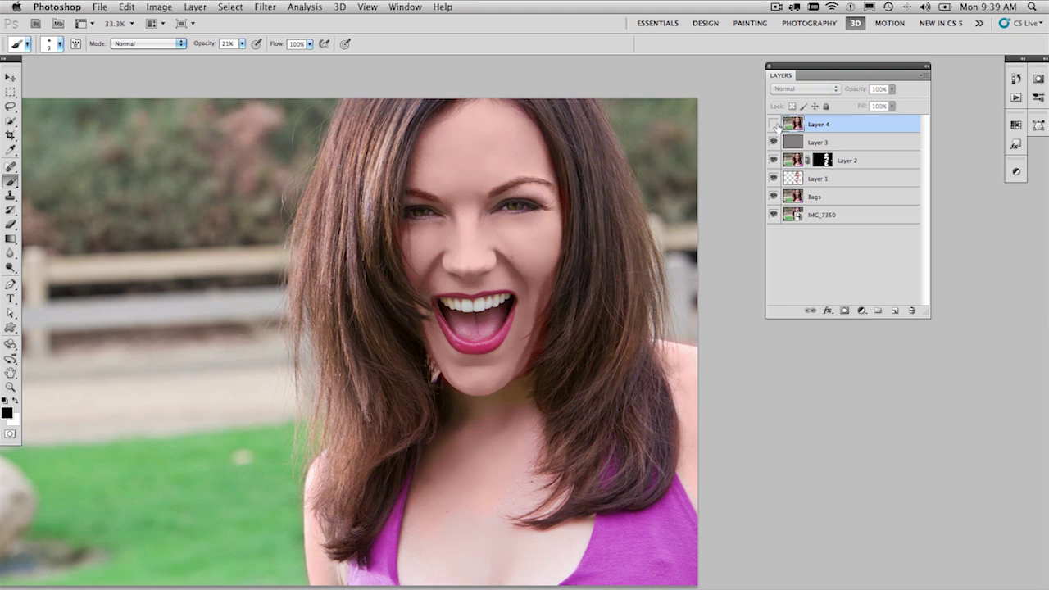
click(773, 124)
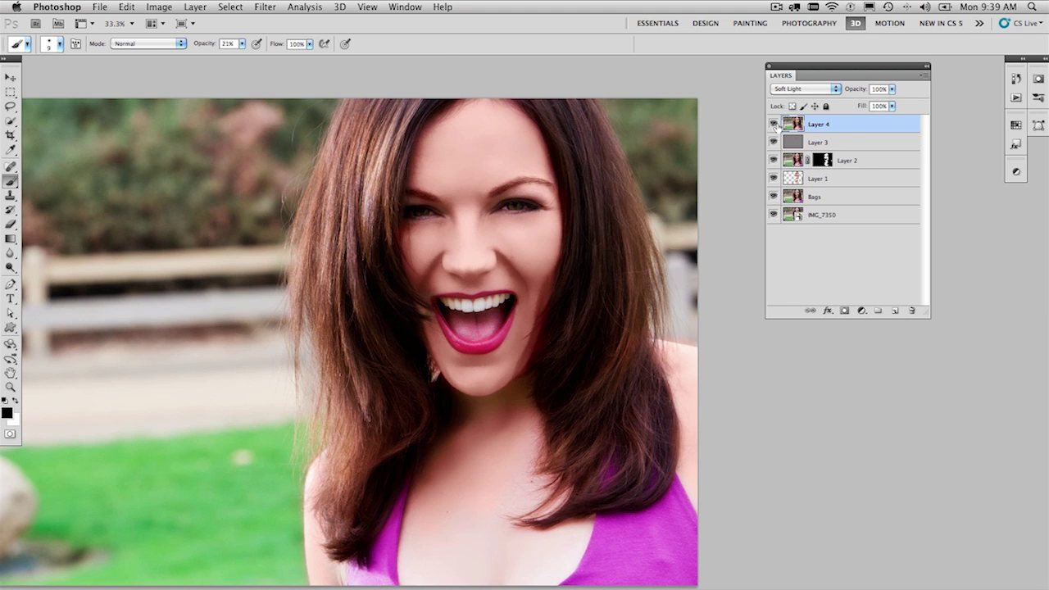
Protect the shadows from the Soft Light layer by splitting its Blend If Gray black point for This Layer to 43 / 151
double_click(895, 128)
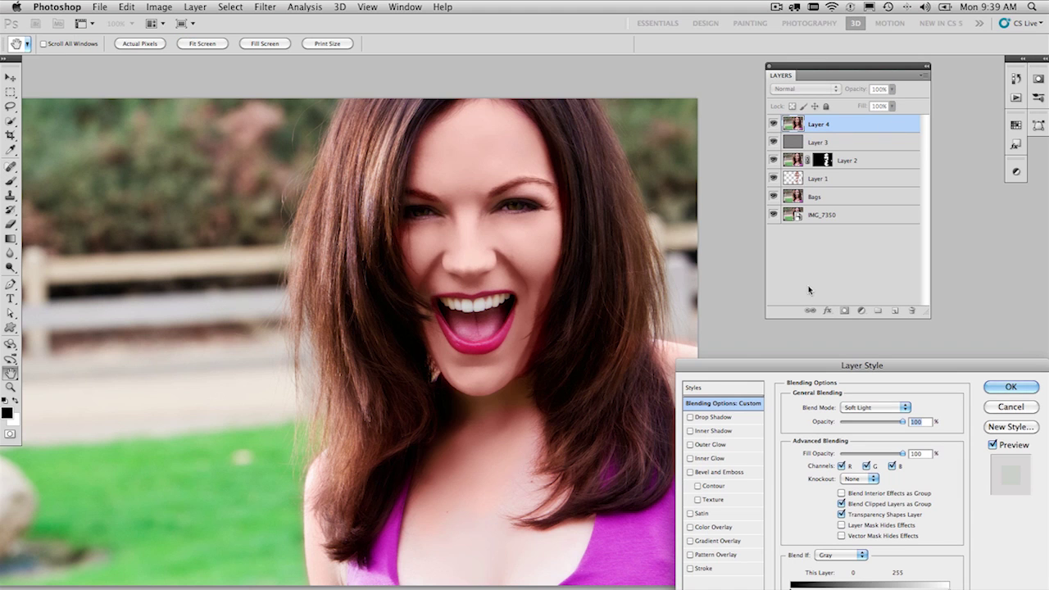
drag(749, 363, 693, 140)
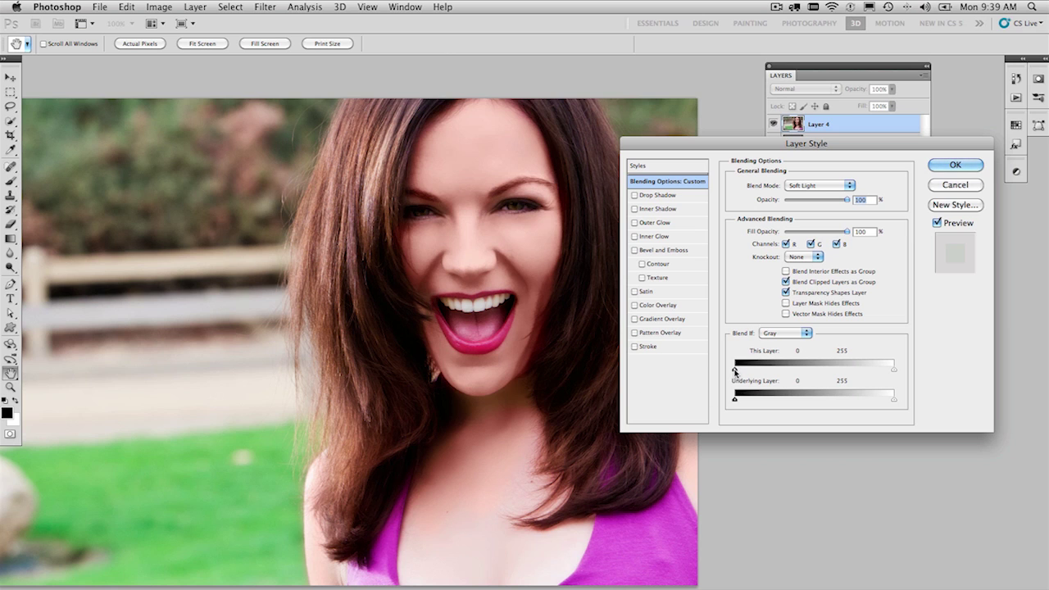
drag(735, 371, 831, 370)
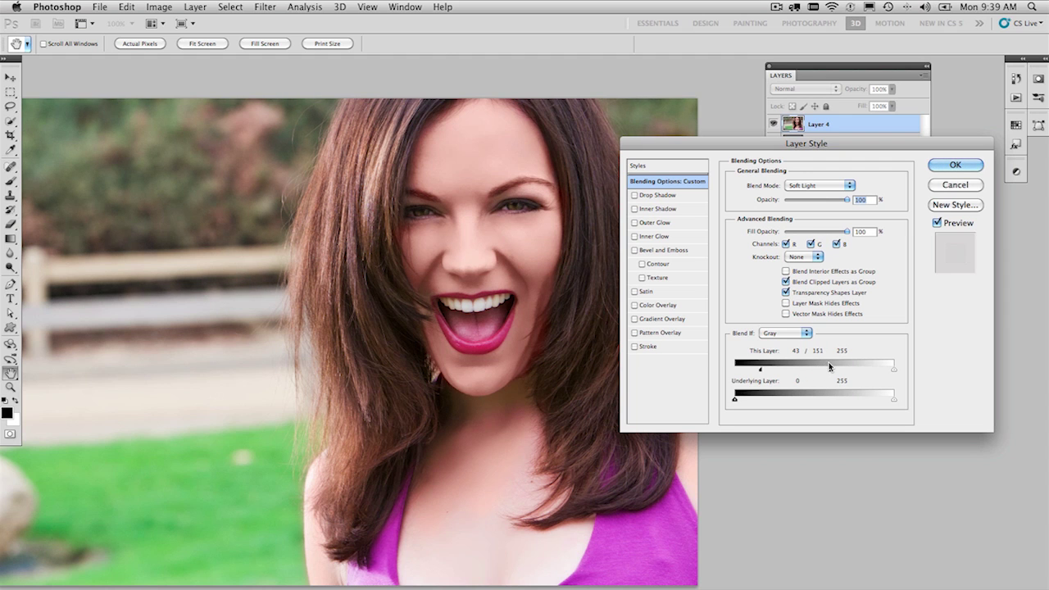
click(954, 165)
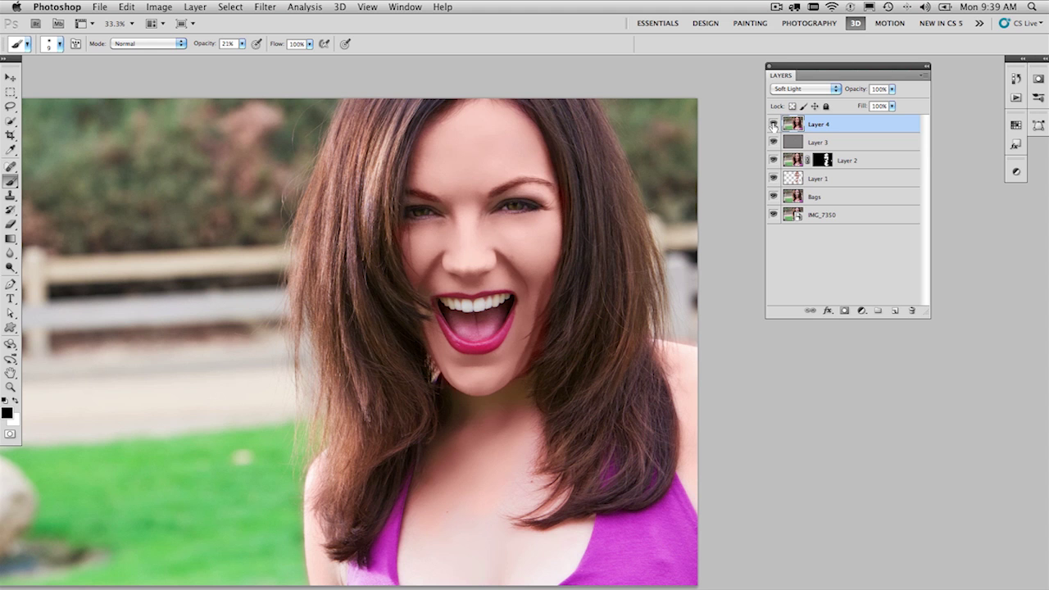
Compare the original IMG_7350 layer alone with the full retouch, examining the face up close and the whole picture
drag(773, 124, 775, 201)
ctrl+click(528, 307)
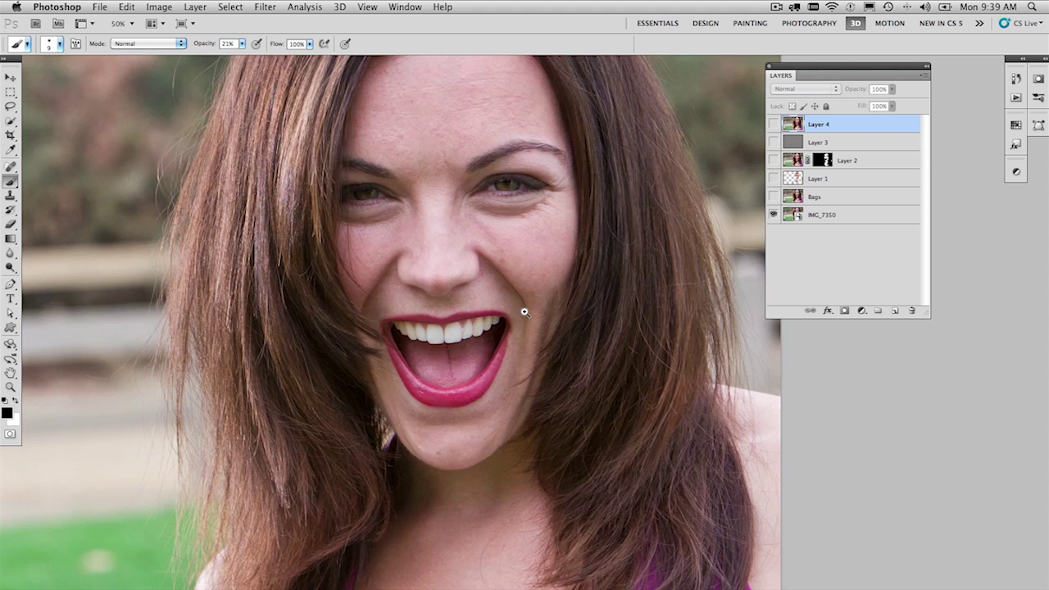
ctrl+click(565, 233)
drag(569, 227, 530, 278)
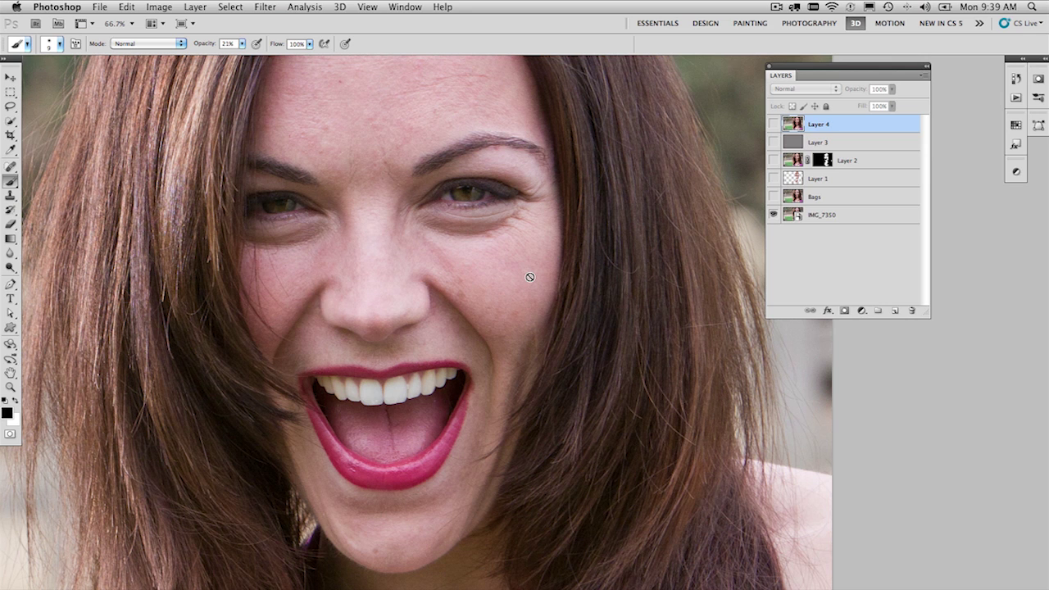
key(f)
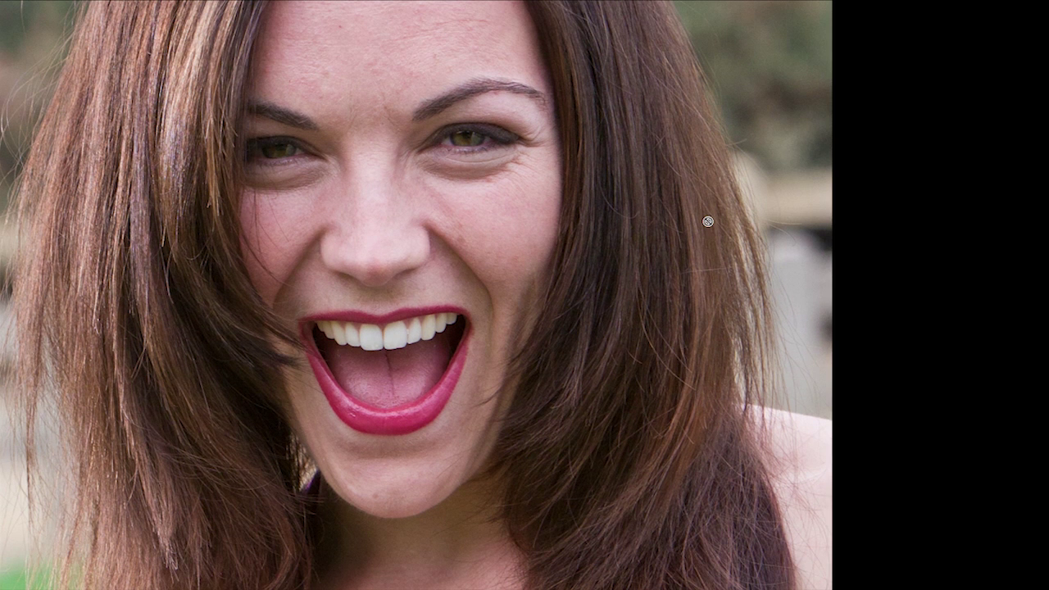
key(f)
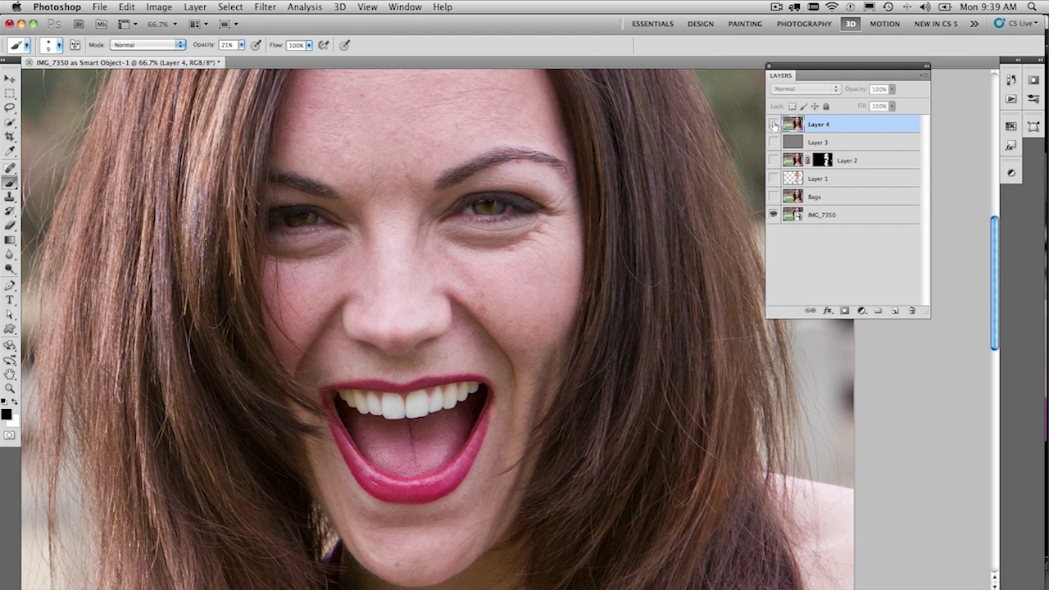
drag(773, 124, 774, 199)
key(alt+shift+f)
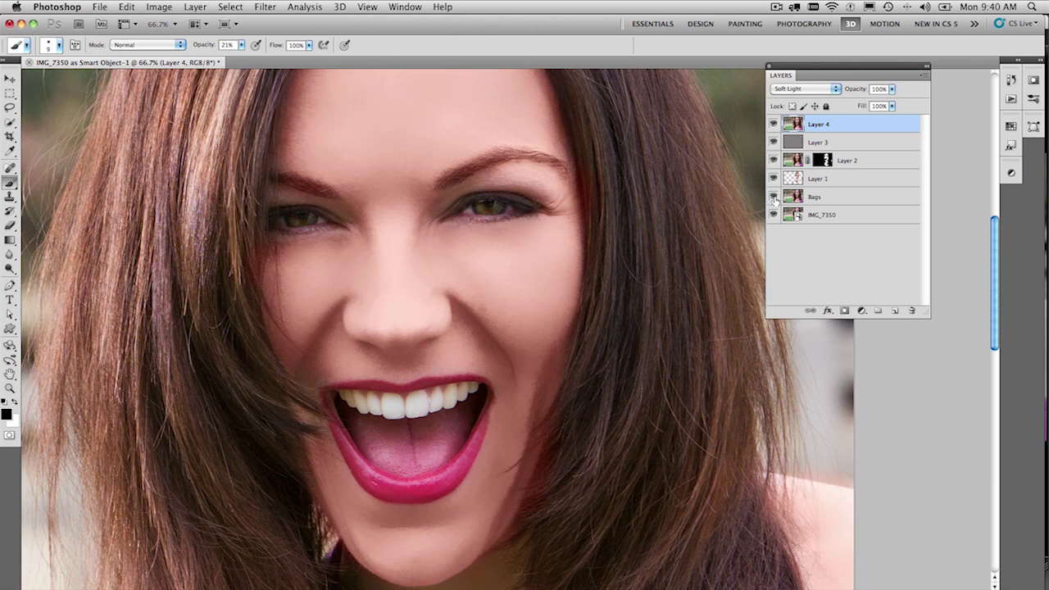
alt+click(505, 275)
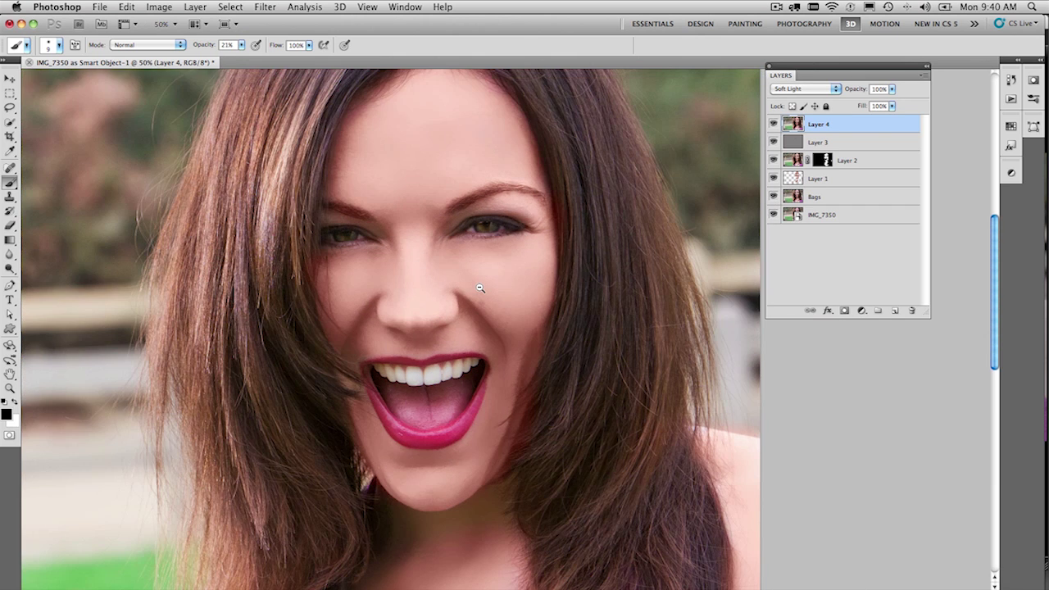
alt+click(479, 288)
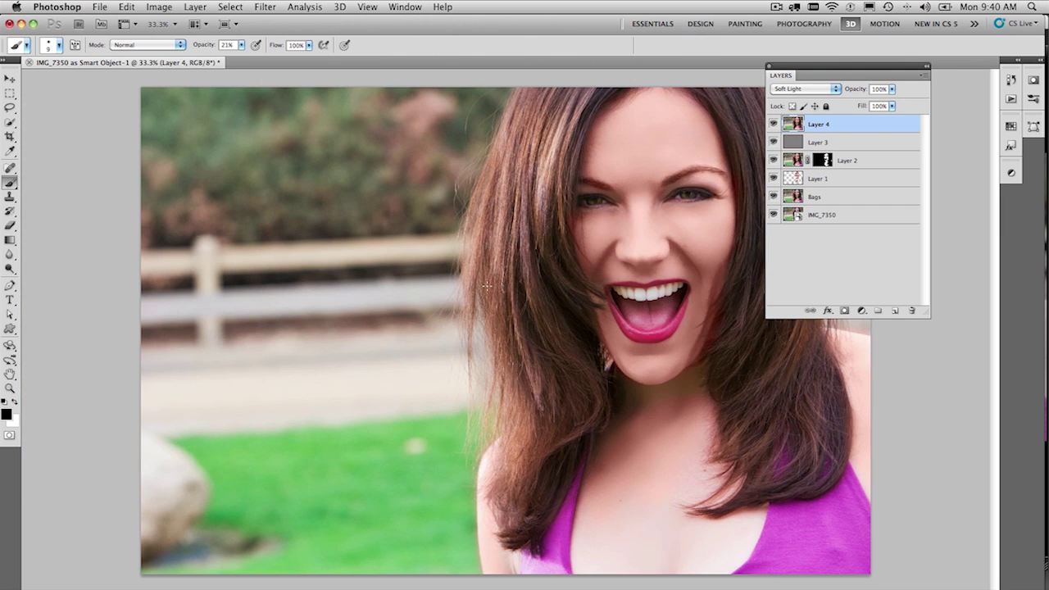